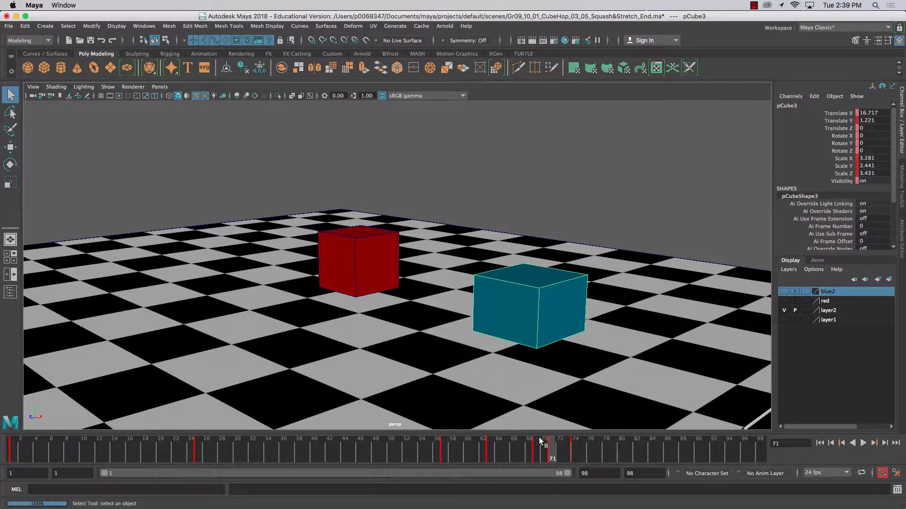
# Step: Delete the blue cube's squash key at frame 71
pyautogui.moveTo(536, 448); pyautogui.dragTo(574, 451)
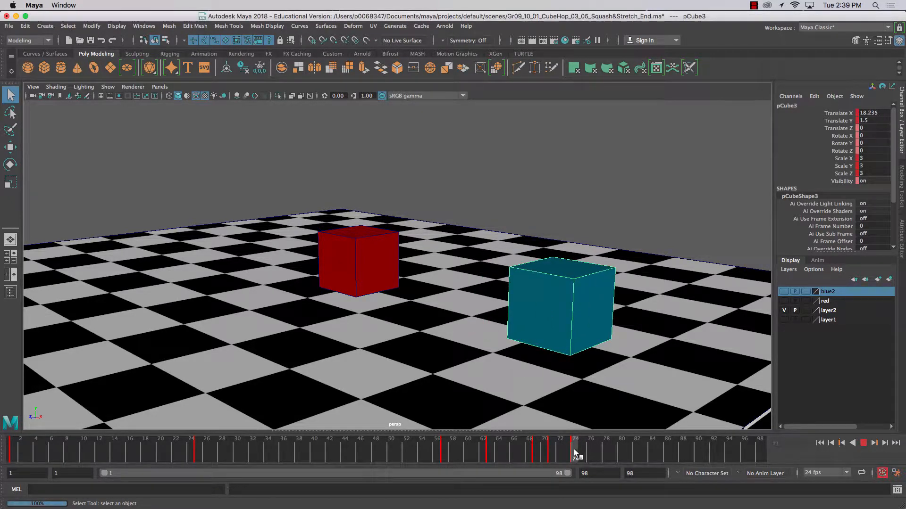
pyautogui.keyDown('shift'); pyautogui.click(552, 451); pyautogui.keyUp('shift')
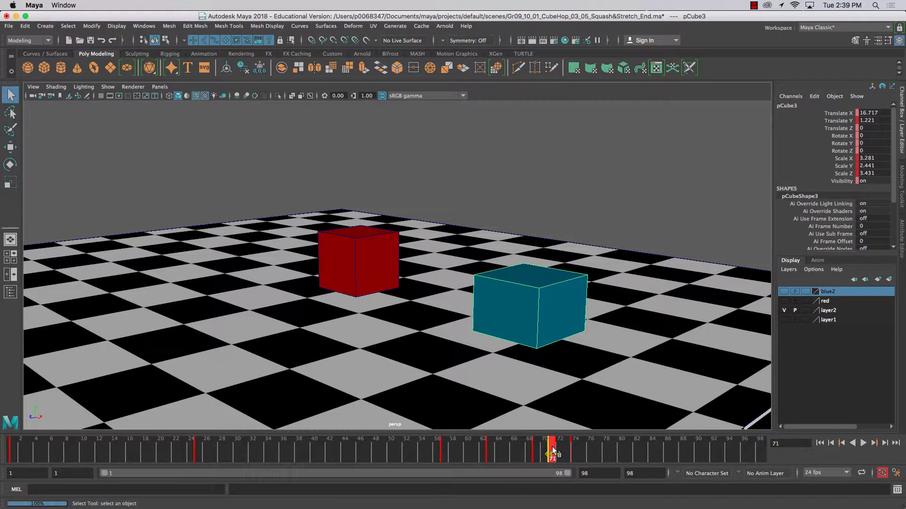
pyautogui.rightClick(553, 452)
pyautogui.click(576, 330)
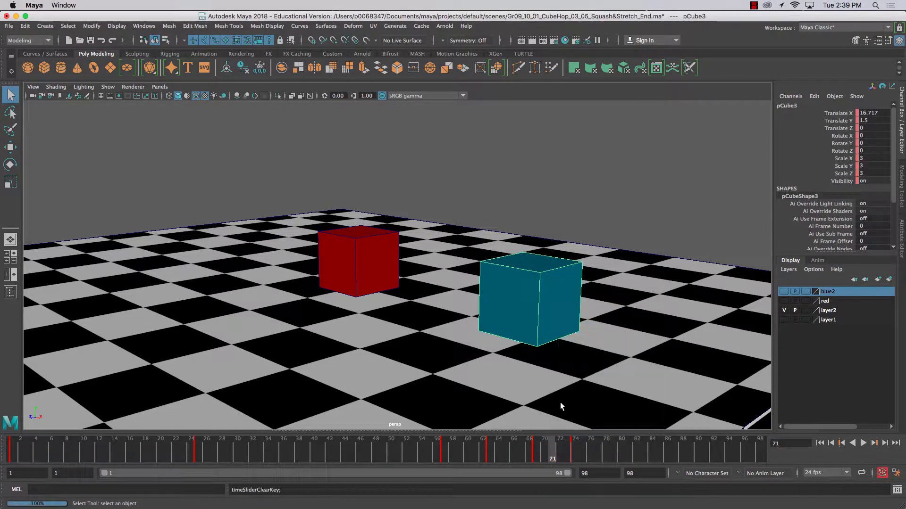
# Step: Move the blue cube's final landing key from frame 74 to frame 76
pyautogui.moveTo(534, 456)
pyautogui.mouseDown()
pyautogui.moveTo(577, 452)
pyautogui.moveTo(441, 463)
pyautogui.moveTo(573, 457)
pyautogui.moveTo(443, 471)
pyautogui.moveTo(535, 461)
pyautogui.mouseUp()
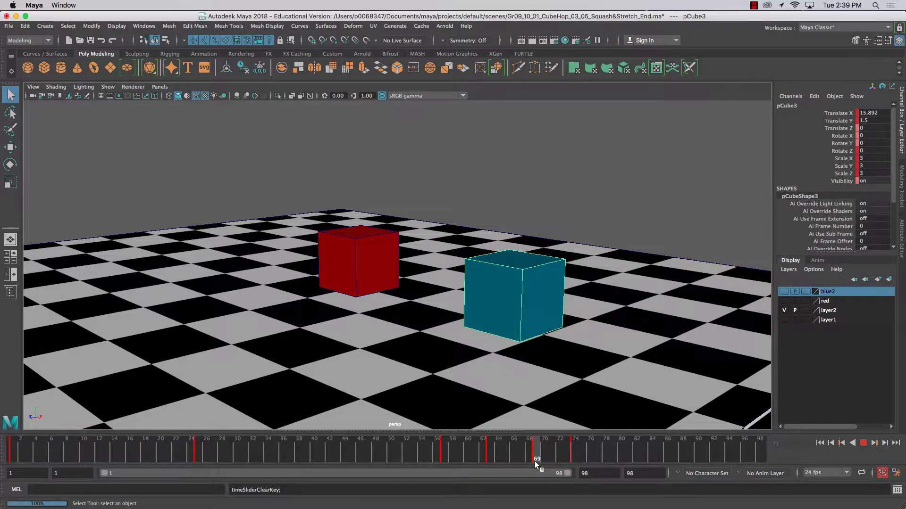
pyautogui.moveTo(534, 462); pyautogui.dragTo(572, 458)
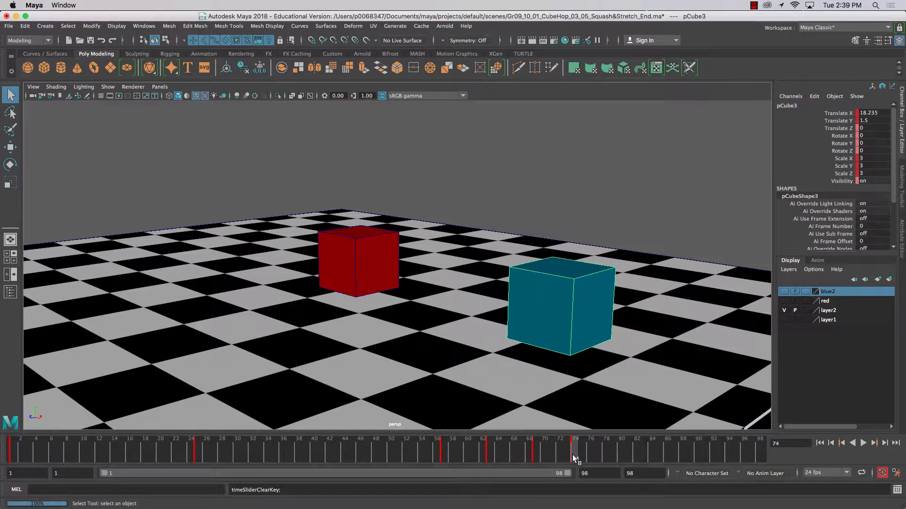
pyautogui.rightClick(573, 455)
pyautogui.click(574, 455)
pyautogui.moveTo(573, 451); pyautogui.dragTo(589, 452)
# Step: At frame 76, slide the blue cube forward along X to Translate X about 19.949
pyautogui.moveTo(534, 453); pyautogui.dragTo(588, 450)
pyautogui.press('w')
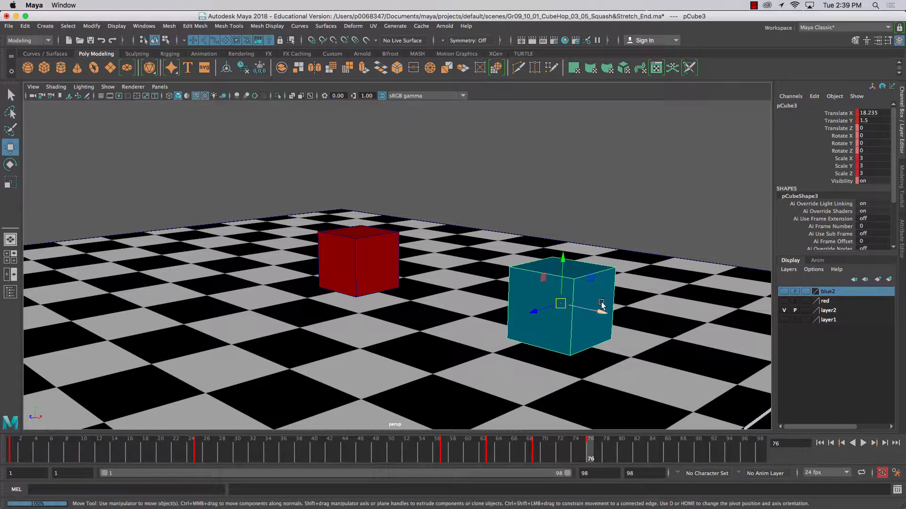
pyautogui.moveTo(599, 310); pyautogui.dragTo(639, 318)
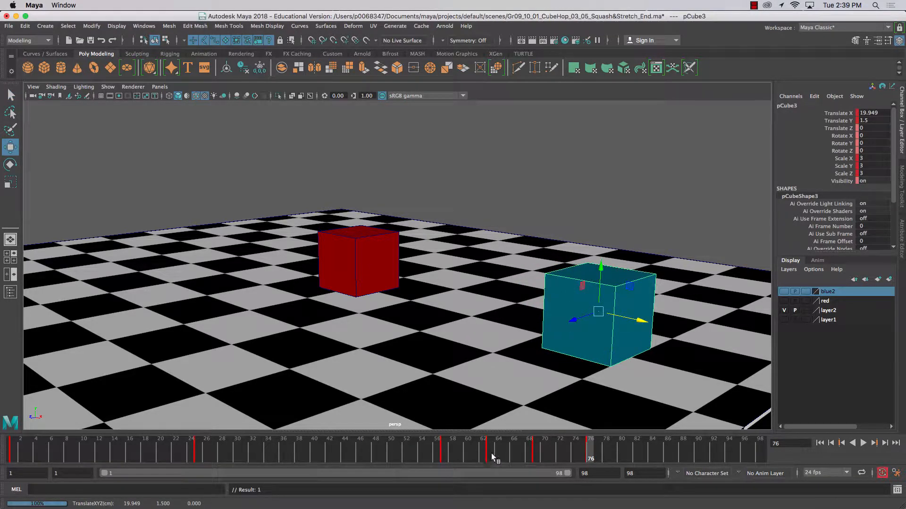
# Step: At frame 72, squash the blue cube to scale about 3.576, 2.111, 3.884 and lower it to Translate Y about 1.052
pyautogui.moveTo(533, 450); pyautogui.dragTo(557, 451)
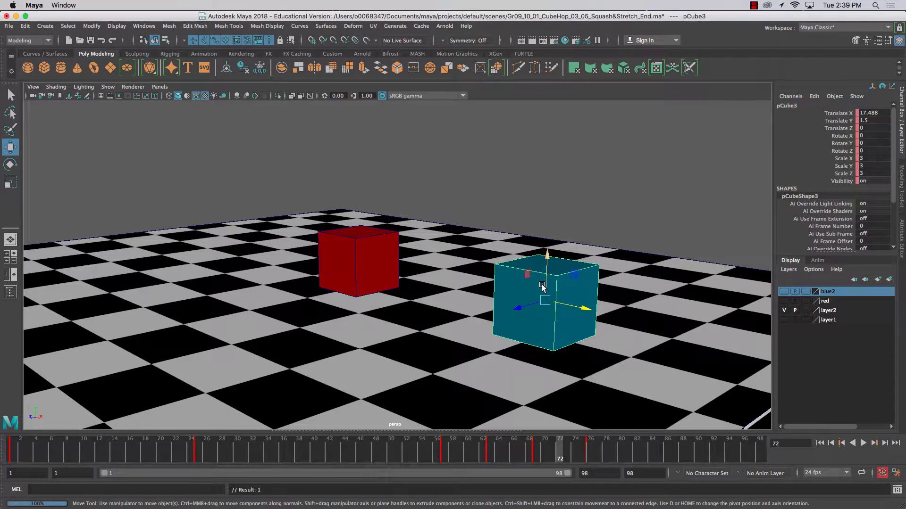
pyautogui.press('r')
pyautogui.moveTo(549, 257); pyautogui.dragTo(551, 273)
pyautogui.moveTo(583, 308); pyautogui.dragTo(590, 311)
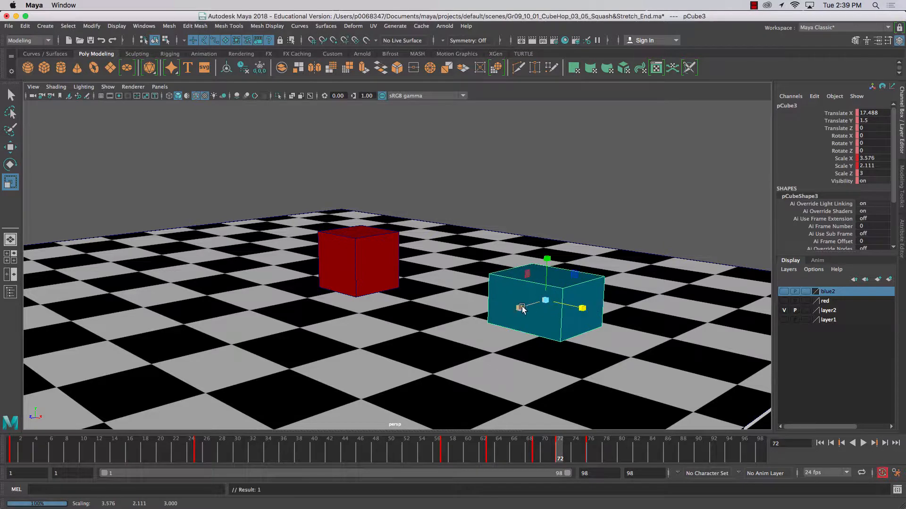
pyautogui.moveTo(520, 308); pyautogui.dragTo(490, 268)
pyautogui.press('w')
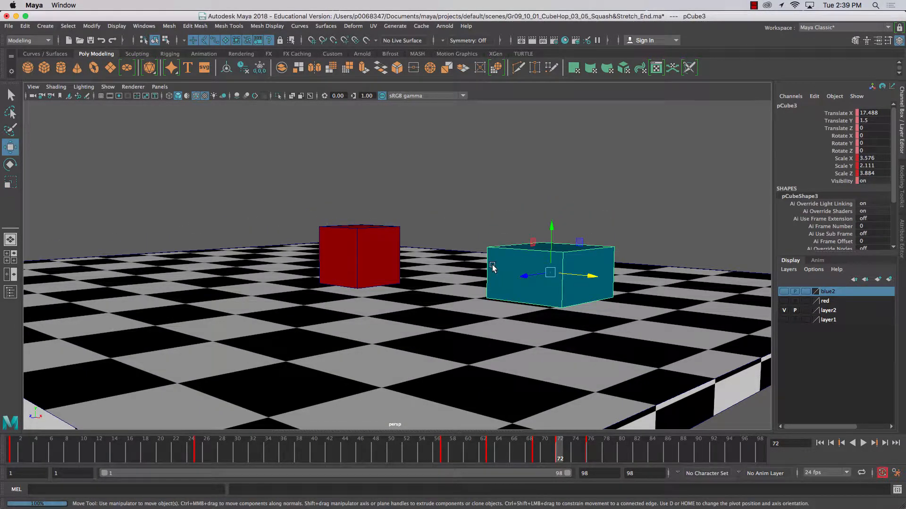
pyautogui.moveTo(555, 235); pyautogui.dragTo(552, 240)
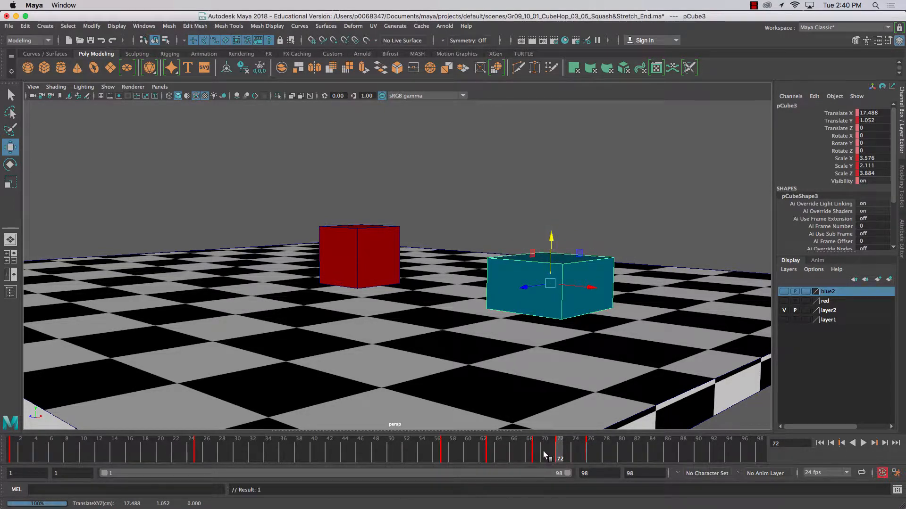
pyautogui.hotkey('alt', 'v')
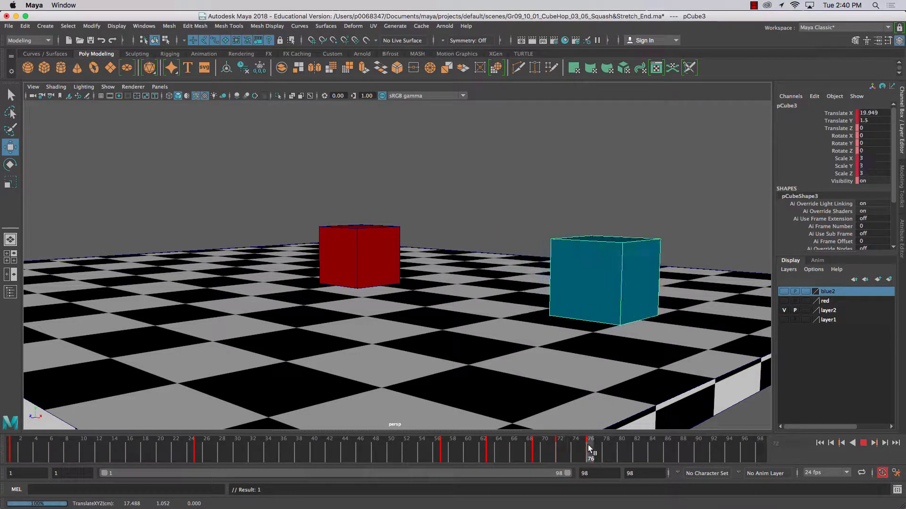
pyautogui.moveTo(576, 447); pyautogui.dragTo(683, 448)
# Step: Select the red cube and examine the timing of its slide back and squash over the first 29 frames
pyautogui.click(378, 242)
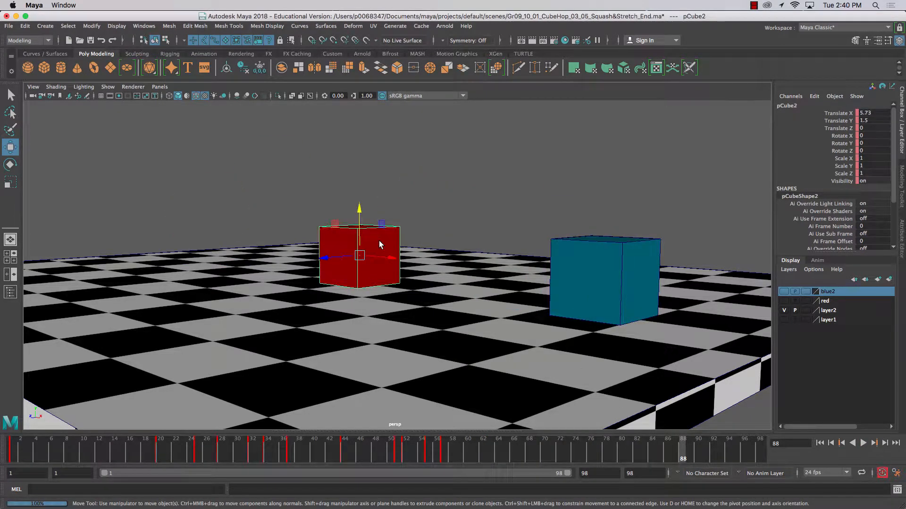
pyautogui.click(37, 448)
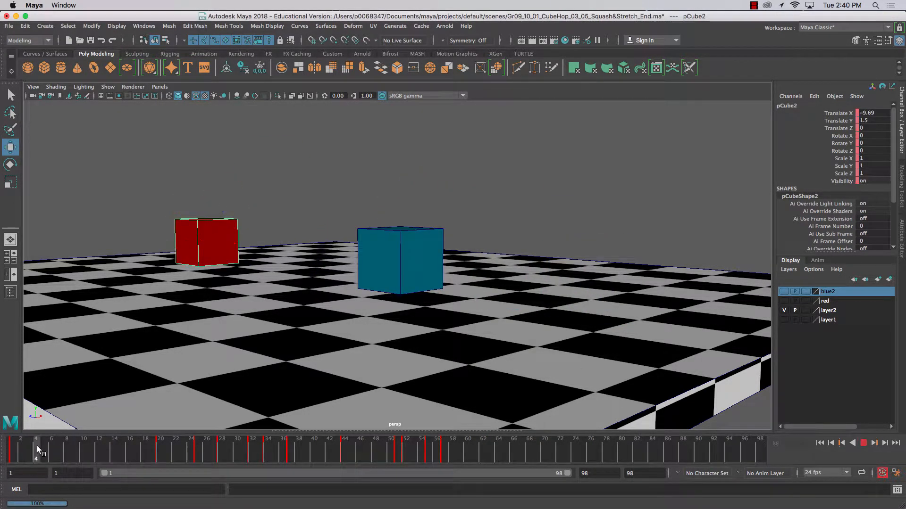
pyautogui.moveTo(36, 446); pyautogui.dragTo(160, 457)
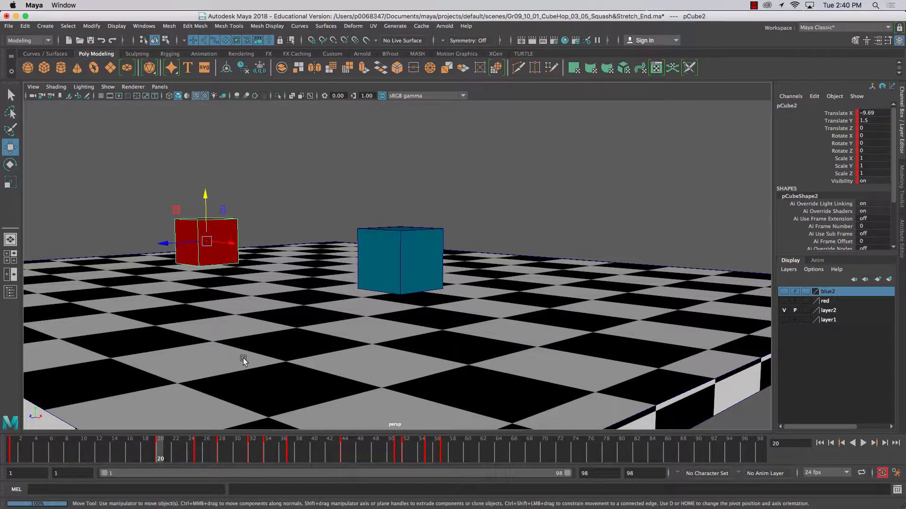
pyautogui.keyDown('alt'); pyautogui.moveTo(323, 267); pyautogui.dragTo(374, 284); pyautogui.keyUp('alt')
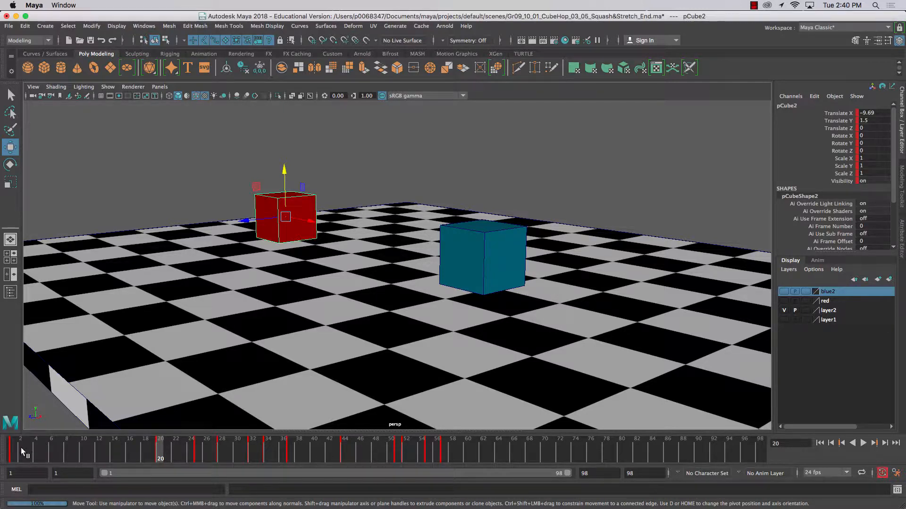
pyautogui.hotkey('alt', 'v')
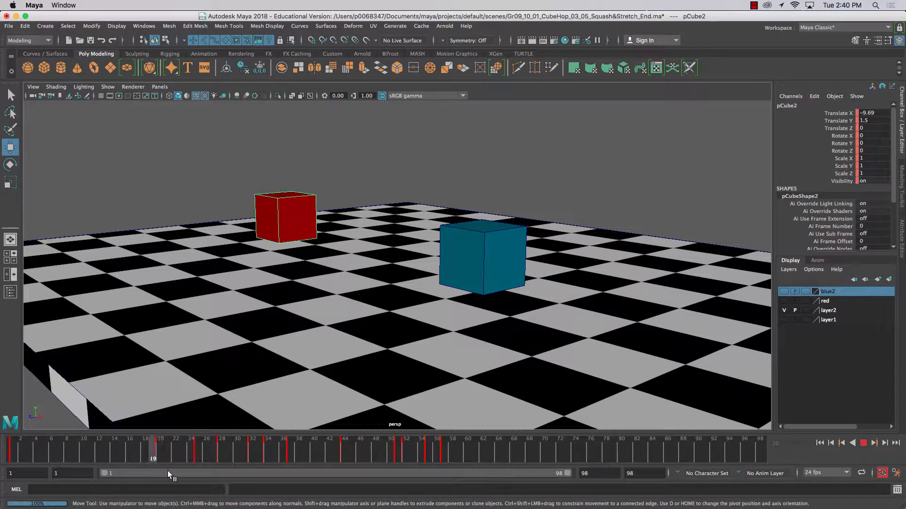
pyautogui.moveTo(195, 472); pyautogui.dragTo(218, 467)
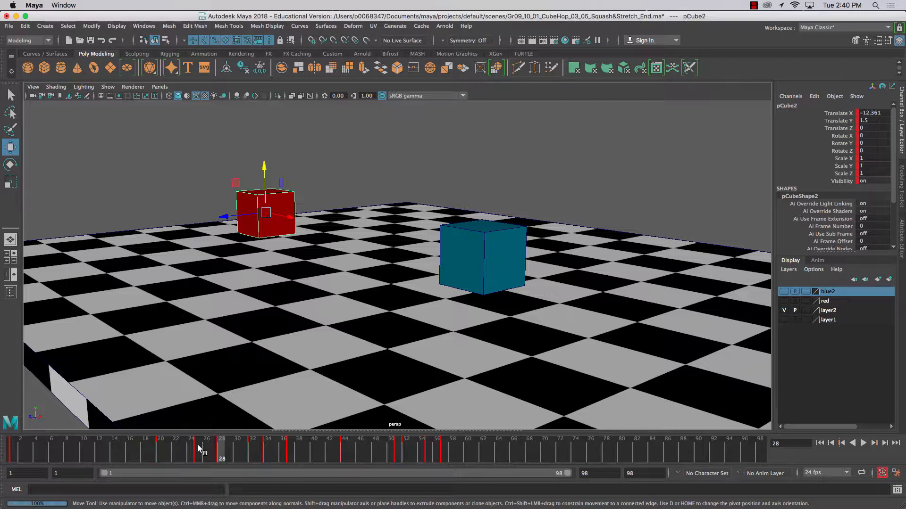
pyautogui.hotkey('alt', 'v')
pyautogui.moveTo(196, 454)
pyautogui.mouseDown()
pyautogui.moveTo(220, 455)
pyautogui.moveTo(150, 459)
pyautogui.moveTo(253, 459)
pyautogui.moveTo(173, 446)
pyautogui.moveTo(229, 448)
pyautogui.mouseUp()
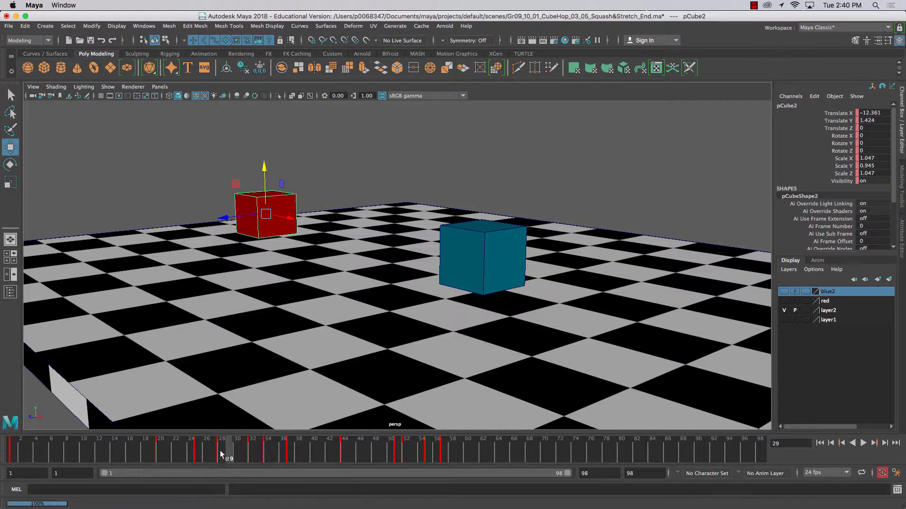
# Step: Retime the red cube's keys, moving the frame 34 key to 35 and the frame 44 key to 43
pyautogui.moveTo(221, 443); pyautogui.dragTo(276, 452)
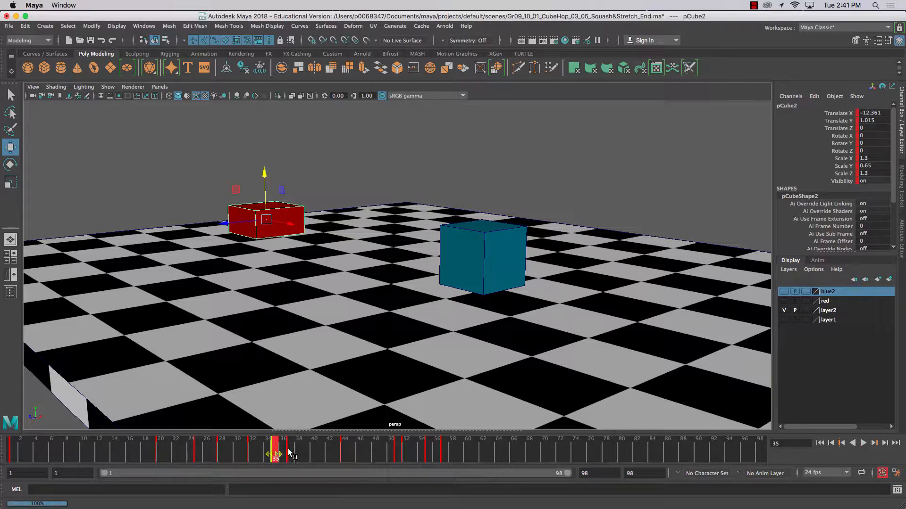
pyautogui.click(288, 450)
pyautogui.moveTo(273, 453); pyautogui.dragTo(338, 454)
pyautogui.keyDown('shift'); pyautogui.click(343, 455); pyautogui.keyUp('shift')
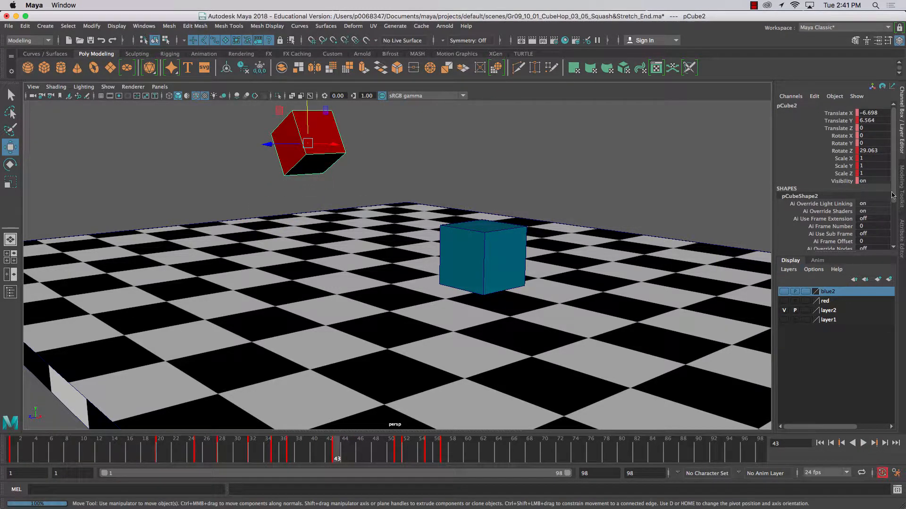
# Step: At frame 37, set the red cube's Scale X to 1.3 and Scale Y to 0.65
pyautogui.click(291, 456)
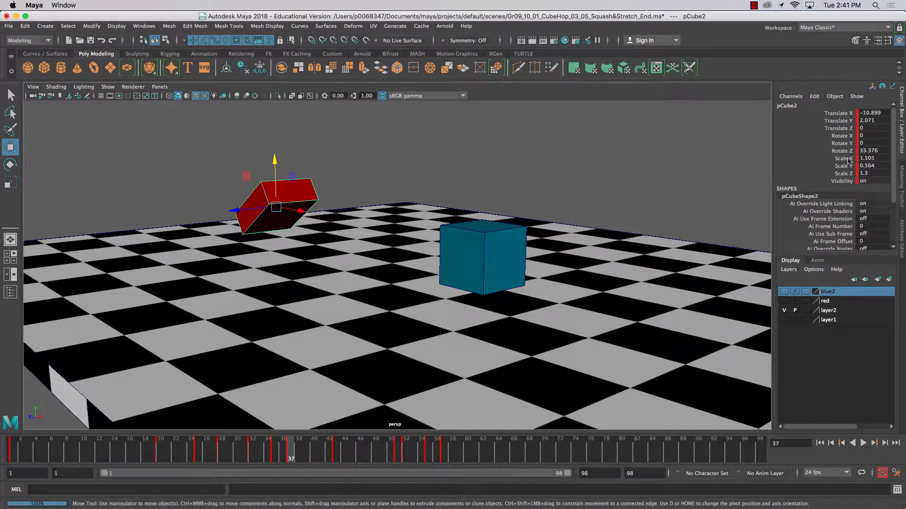
pyautogui.moveTo(849, 161); pyautogui.dragTo(847, 173)
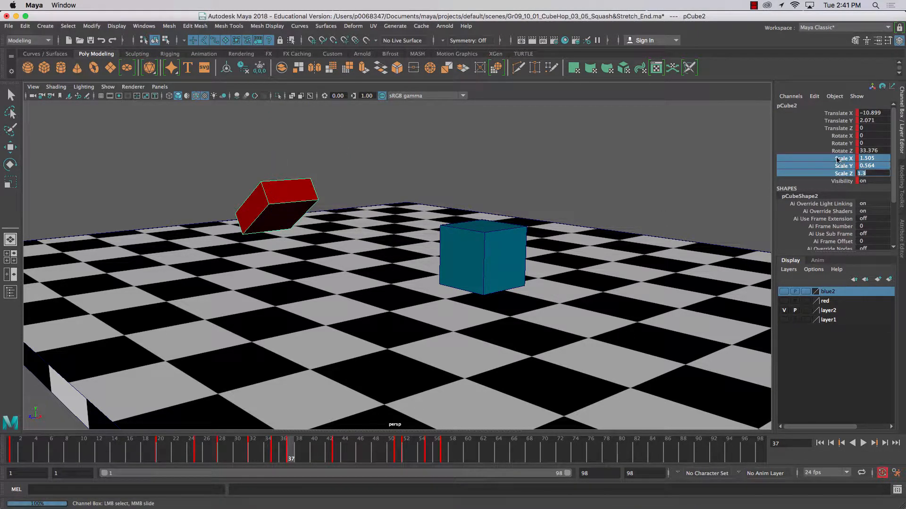
pyautogui.doubleClick(874, 159)
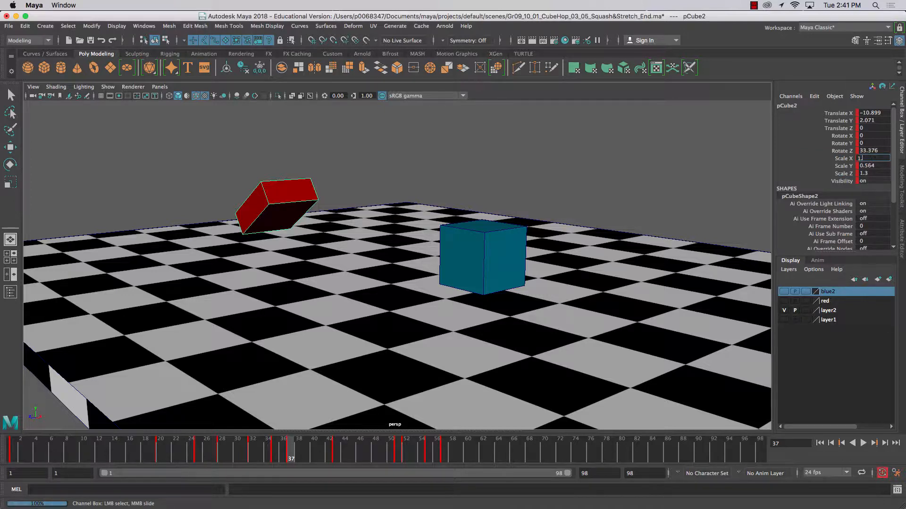
pyautogui.doubleClick(875, 166)
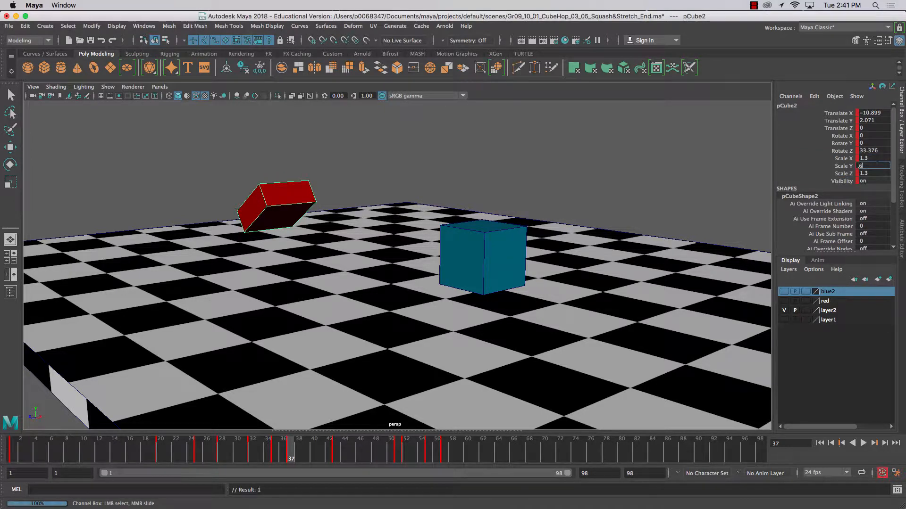
pyautogui.write('.65')
pyautogui.press('Tab')
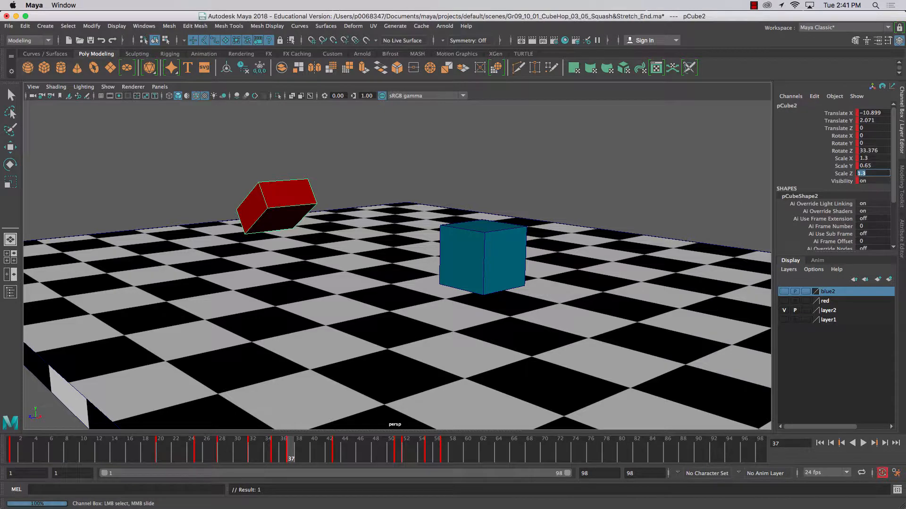
# Step: At frame 37, stretch the red cube to Scale X about 1.627 and thin it to Scale Y about 0.561
pyautogui.moveTo(278, 454)
pyautogui.mouseDown()
pyautogui.moveTo(324, 454)
pyautogui.moveTo(290, 452)
pyautogui.mouseUp()
pyautogui.hotkey('alt', 'v')
pyautogui.hotkey('alt', 'v')
pyautogui.keyDown('alt'); pyautogui.moveTo(162, 171); pyautogui.dragTo(196, 167); pyautogui.keyUp('alt')
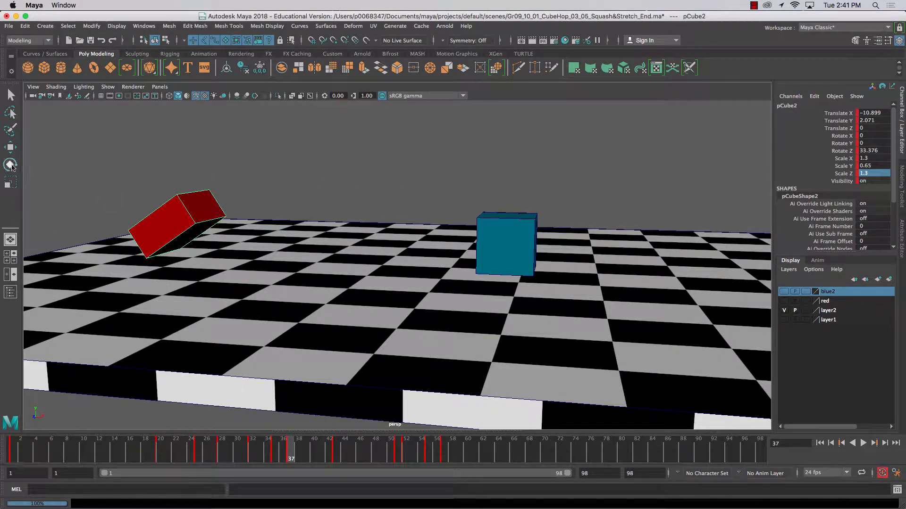
pyautogui.click(10, 181)
pyautogui.moveTo(210, 200); pyautogui.dragTo(220, 196)
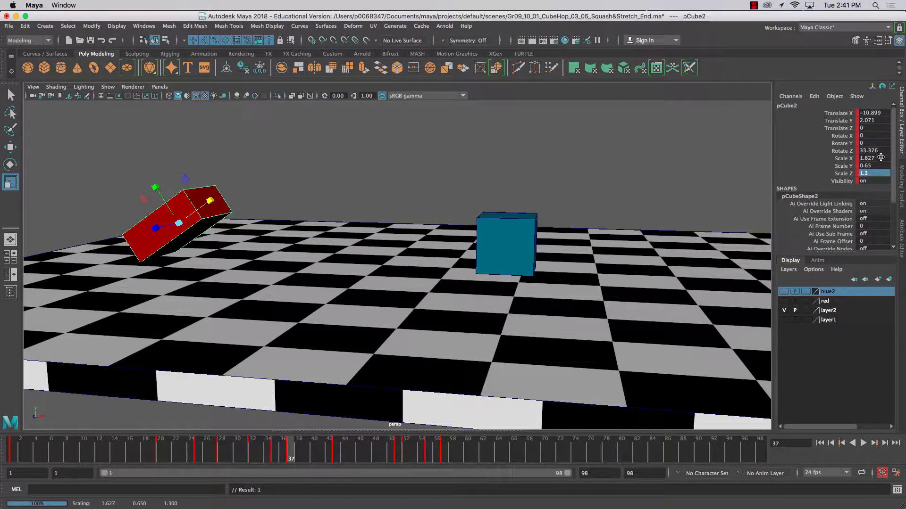
pyautogui.keyDown('alt'); pyautogui.moveTo(288, 301); pyautogui.dragTo(240, 302); pyautogui.keyUp('alt')
pyautogui.moveTo(250, 148); pyautogui.dragTo(257, 154)
# Step: Shift the red cube's keys at frames 52, 55 and 57 one frame later, to 53, 56 and 58
pyautogui.keyDown('alt'); pyautogui.moveTo(232, 248); pyautogui.dragTo(271, 275); pyautogui.keyUp('alt')
pyautogui.moveTo(250, 461); pyautogui.dragTo(432, 454)
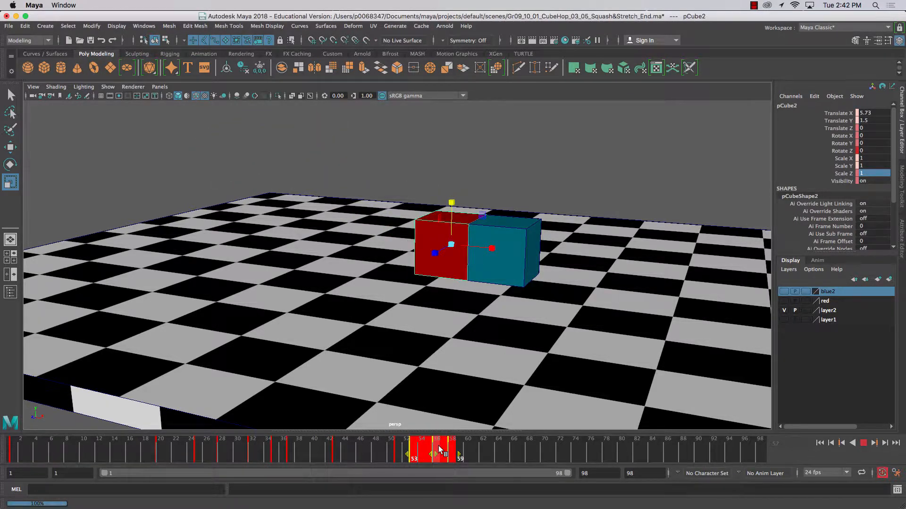
pyautogui.click(347, 457)
pyautogui.moveTo(349, 456); pyautogui.dragTo(445, 456)
# Step: Play back the animation and examine the red cube's landing and the blue cube's motion from frame 57 to 77
pyautogui.hotkey('alt', 'shift', 'v')
pyautogui.hotkey('alt', 'v')
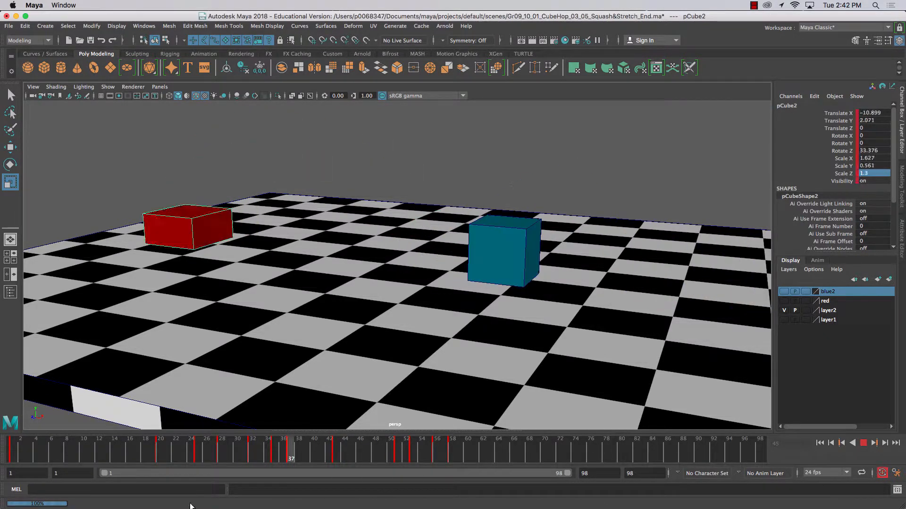
pyautogui.moveTo(428, 508); pyautogui.dragTo(452, 508)
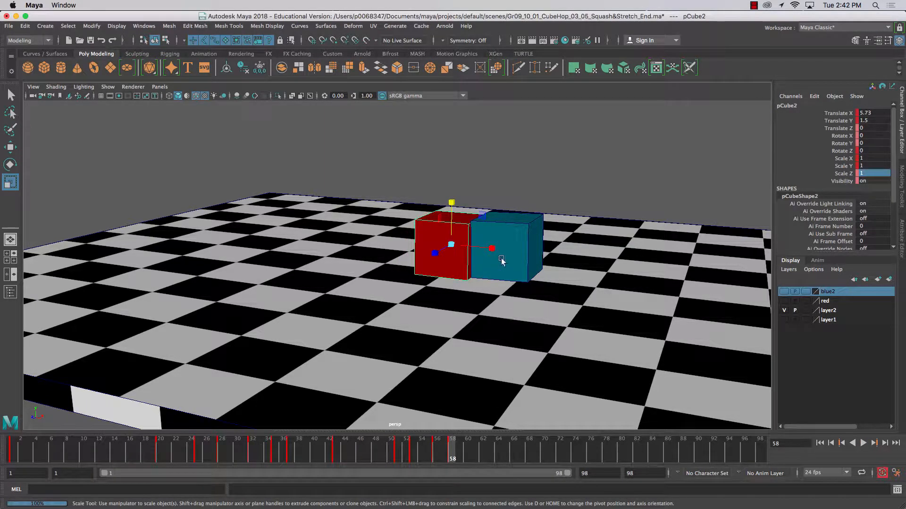
pyautogui.click(515, 235)
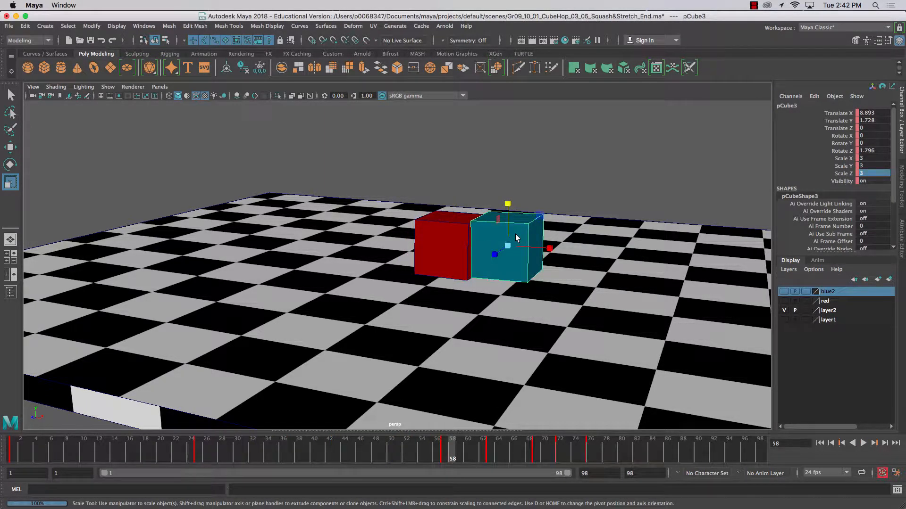
pyautogui.click(442, 451)
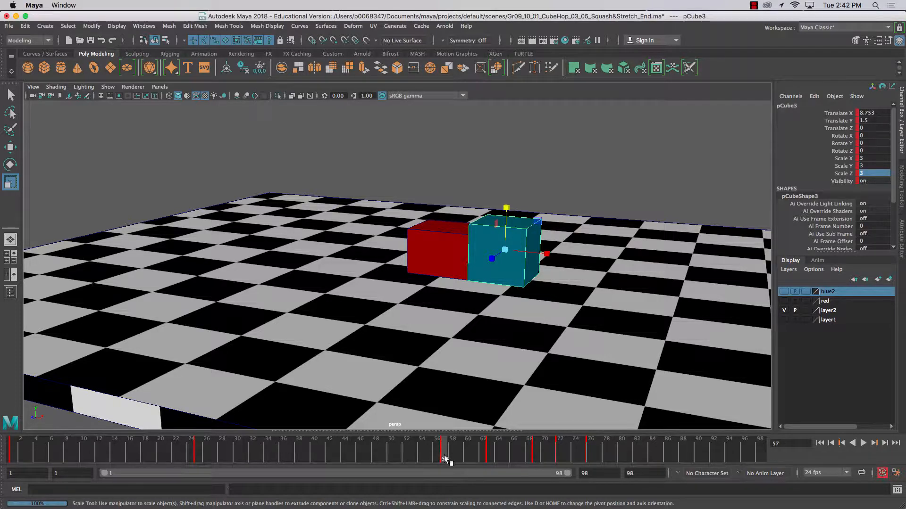
pyautogui.hotkey('alt', 'v')
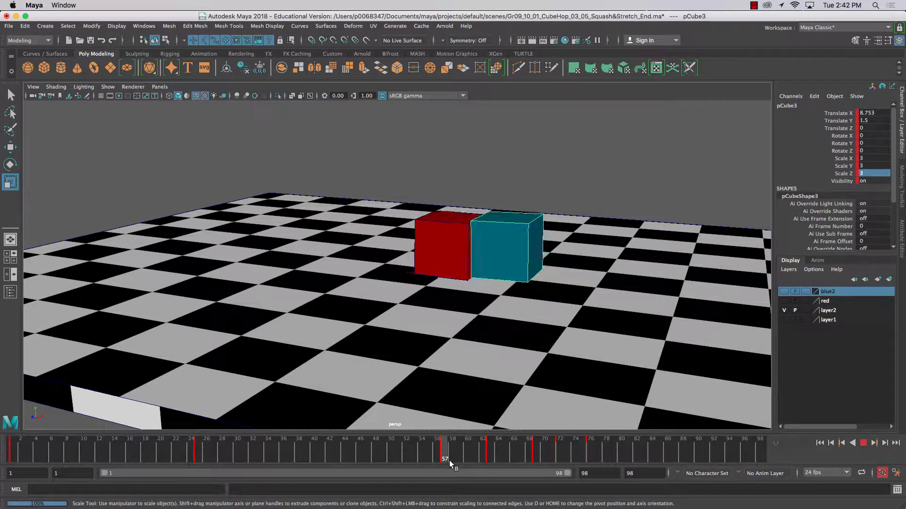
pyautogui.moveTo(449, 460); pyautogui.dragTo(596, 460)
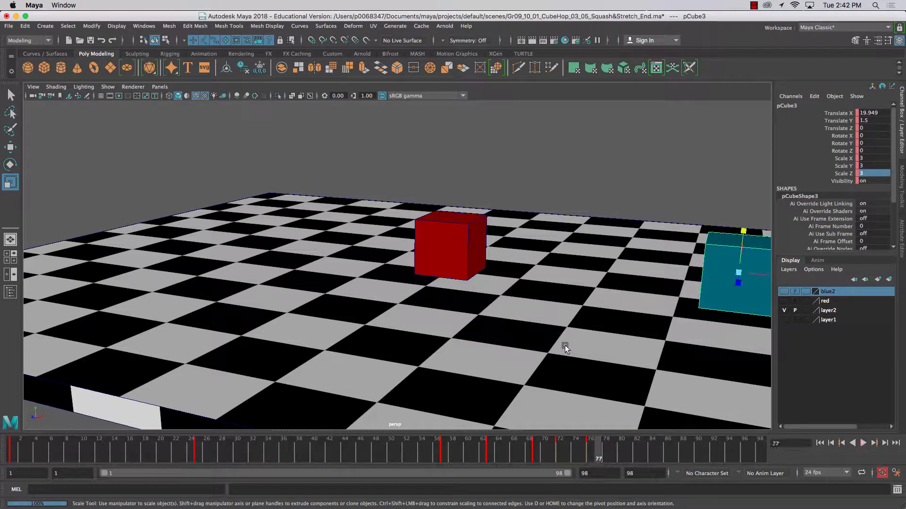
# Step: Shift the blue cube's last key to frame 80 and key its Translate X there at about 21.924
pyautogui.keyDown('alt'); pyautogui.moveTo(565, 345); pyautogui.dragTo(558, 335); pyautogui.keyUp('alt')
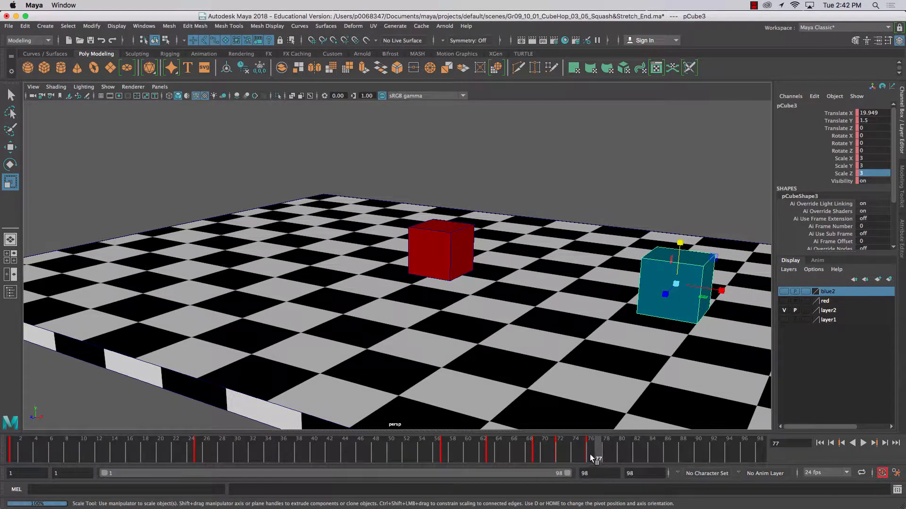
pyautogui.moveTo(590, 453); pyautogui.dragTo(621, 454)
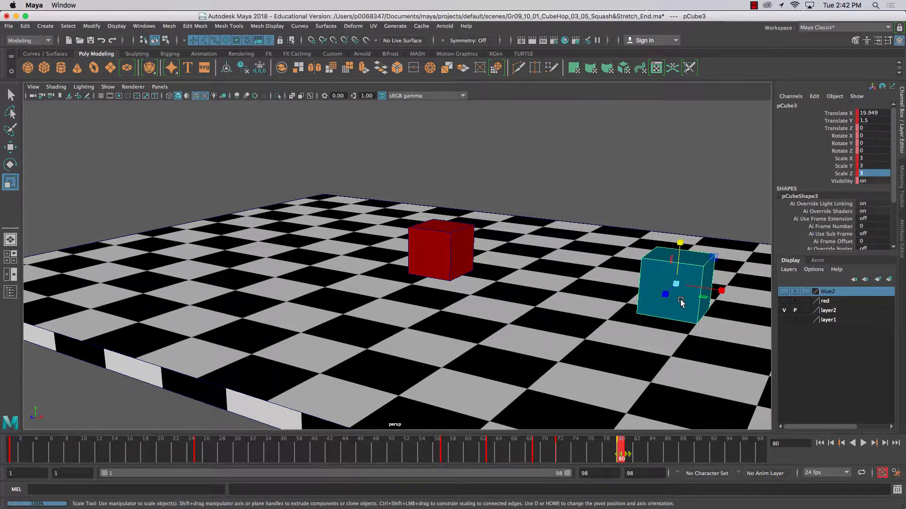
pyautogui.press('w')
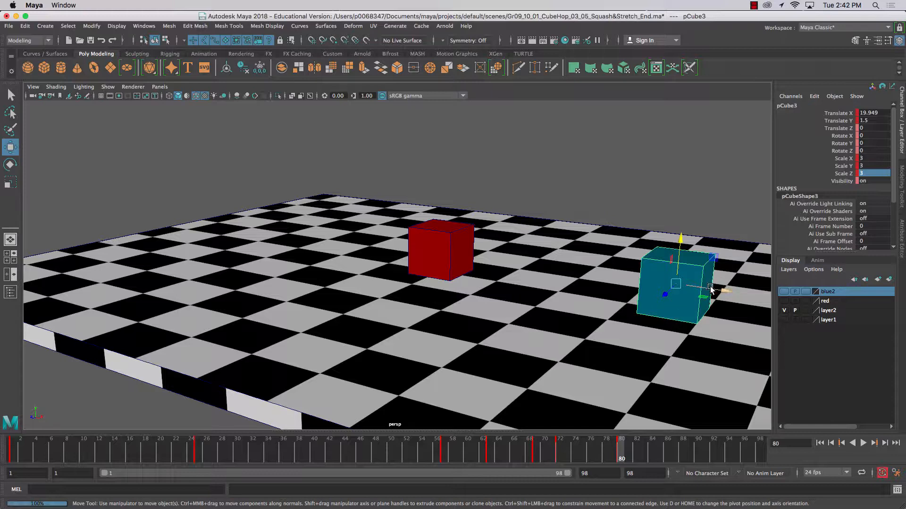
pyautogui.moveTo(711, 289); pyautogui.dragTo(756, 290)
pyautogui.press('s')
# Step: Play back the animation and examine the blue cube's slide after the red cube's impact from a wider camera angle
pyautogui.hotkey('alt', 'v')
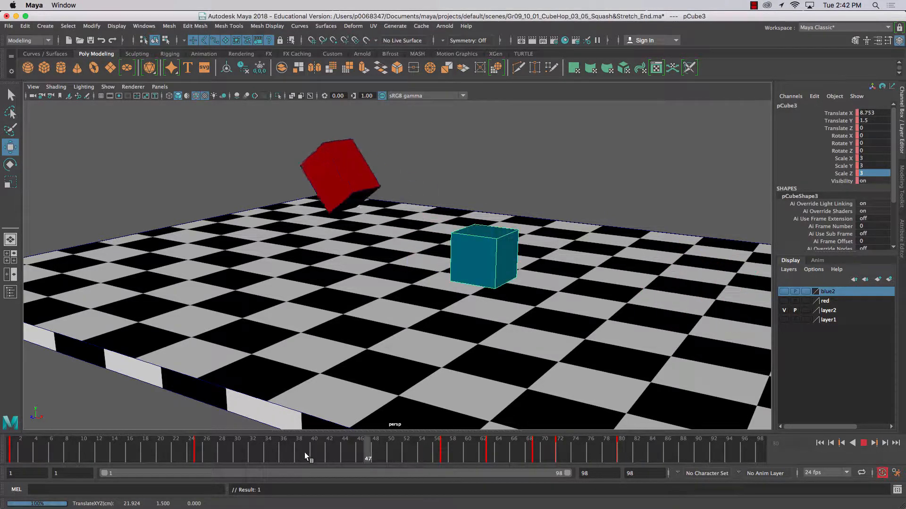
pyautogui.click(729, 451)
pyautogui.keyDown('alt'); pyautogui.moveTo(457, 349); pyautogui.dragTo(476, 295, button='middle'); pyautogui.keyUp('alt')
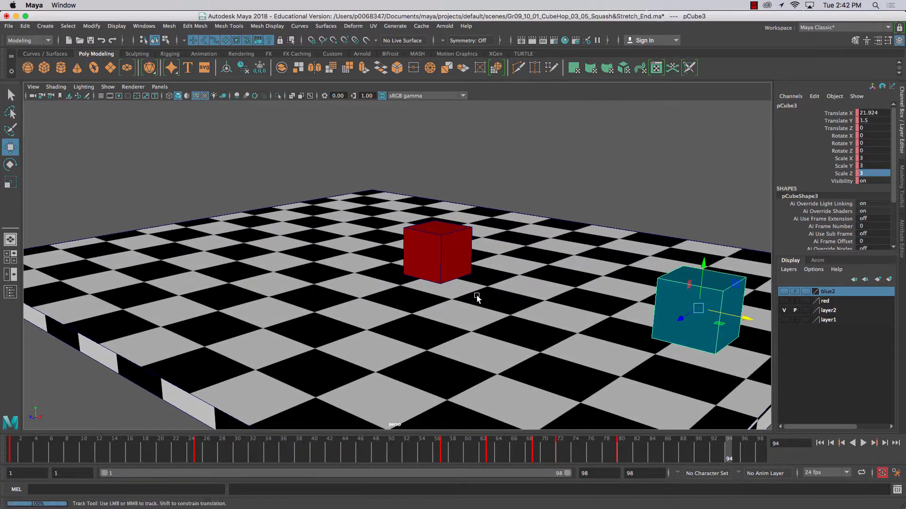
pyautogui.keyDown('alt'); pyautogui.moveTo(477, 296); pyautogui.dragTo(420, 389); pyautogui.keyUp('alt')
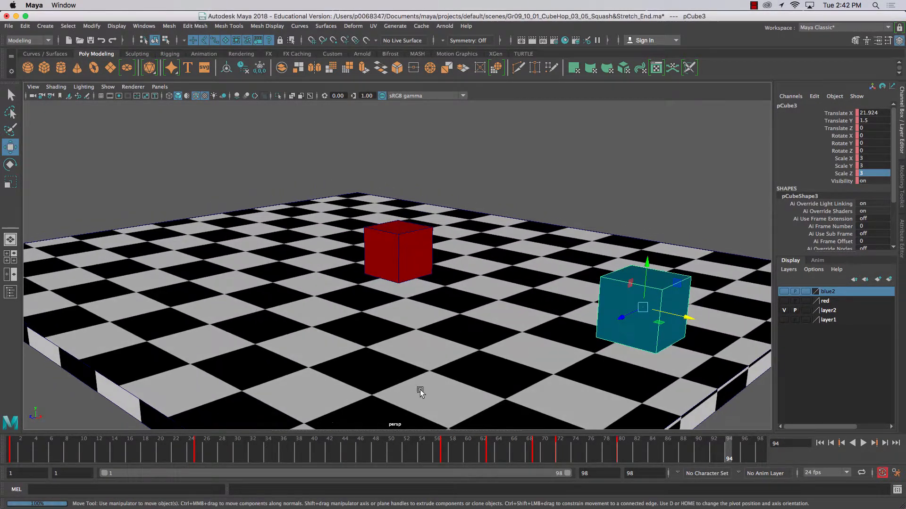
pyautogui.click(863, 443)
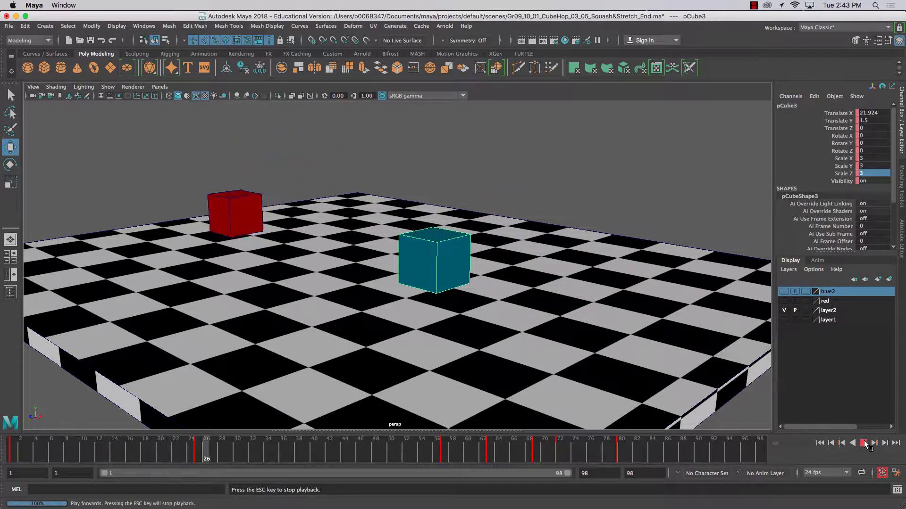
pyautogui.click(862, 444)
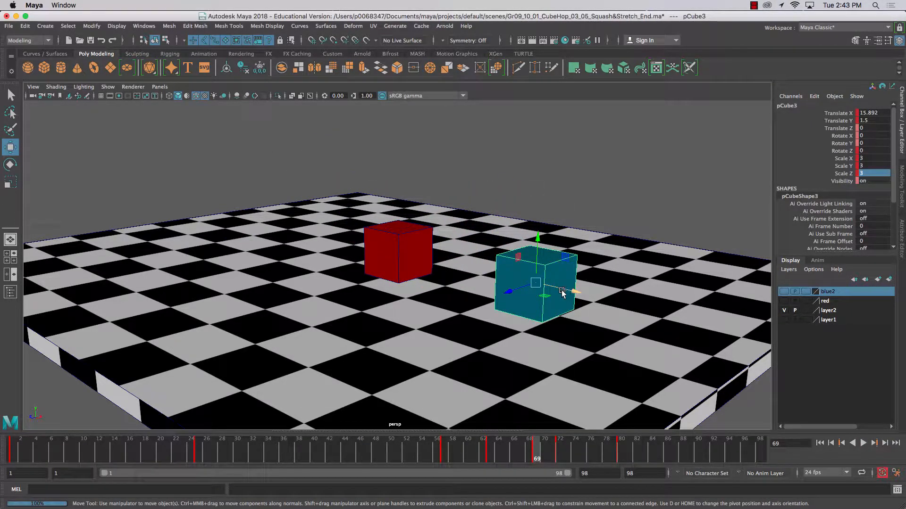
pyautogui.hotkey('alt', 'v')
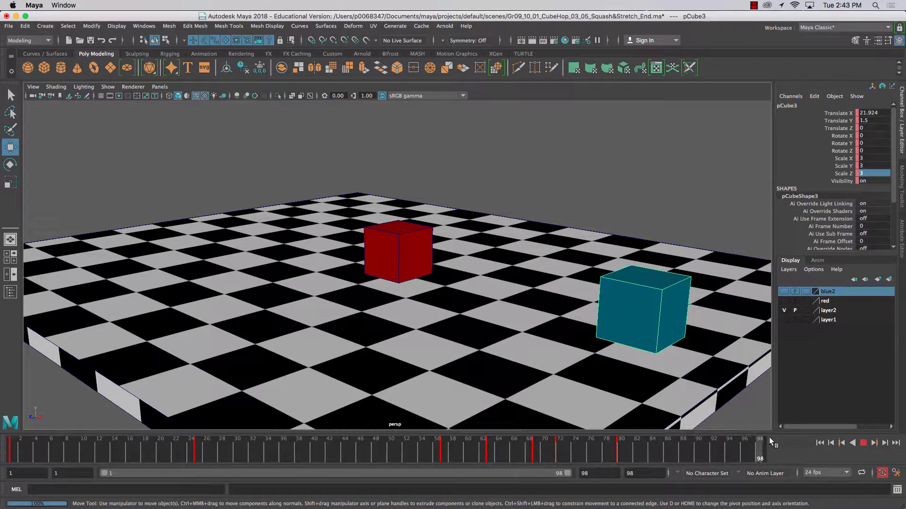
pyautogui.click(428, 455)
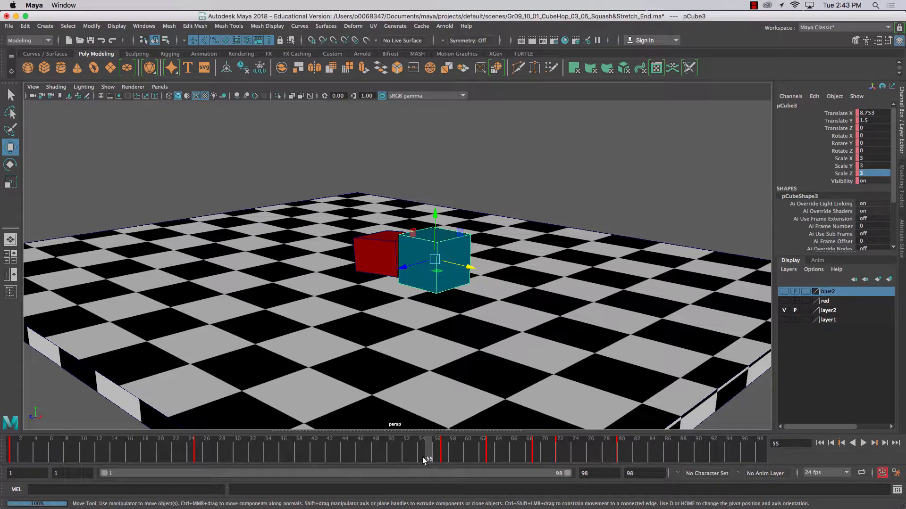
# Step: Playblast the animation to the movie file Gr09_10_01_CubeHop_06b_End
pyautogui.rightClick(423, 457)
pyautogui.click(520, 453)
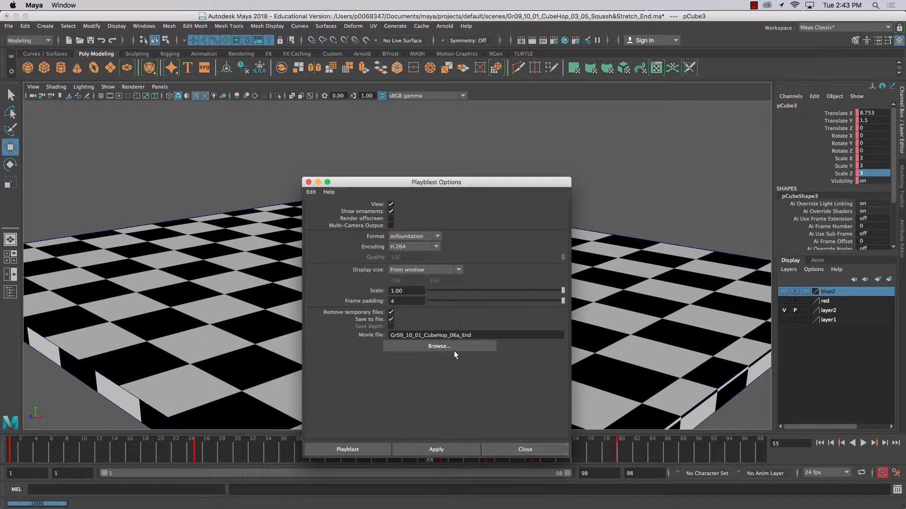
pyautogui.click(456, 335)
pyautogui.click(434, 448)
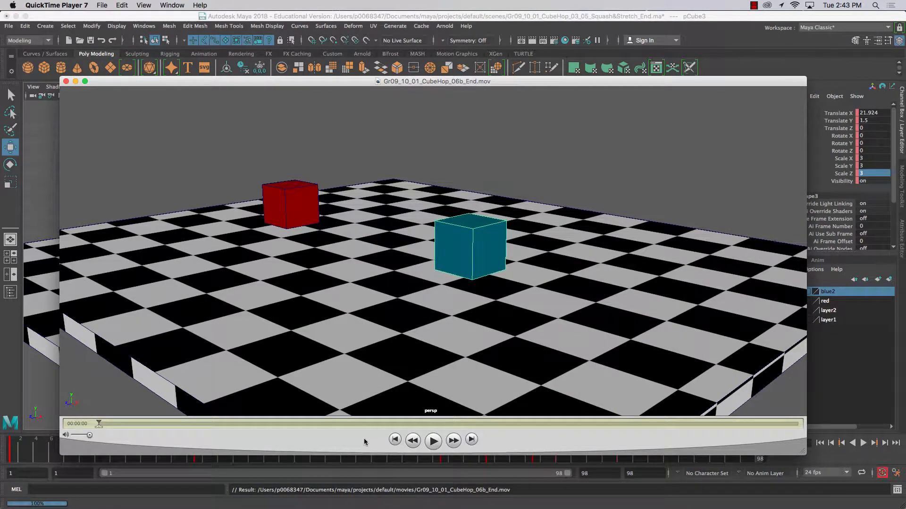
# Step: Play the playblast movie in QuickTime Player, review the cubes' motion and return to Maya
pyautogui.moveTo(364, 439); pyautogui.dragTo(363, 439)
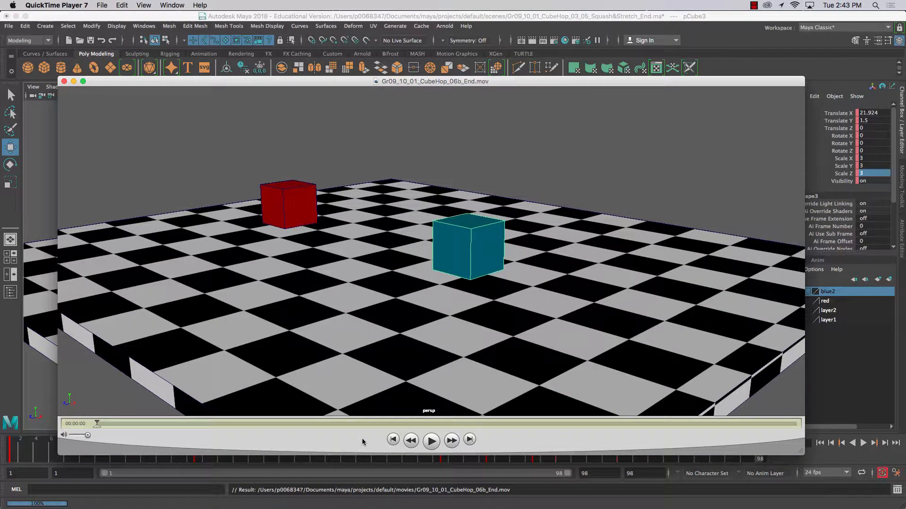
pyautogui.click(430, 442)
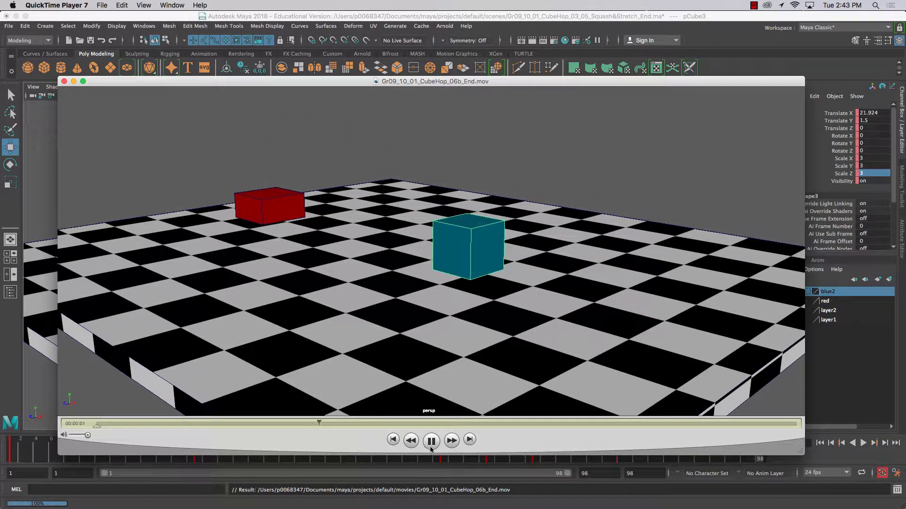
pyautogui.click(753, 5)
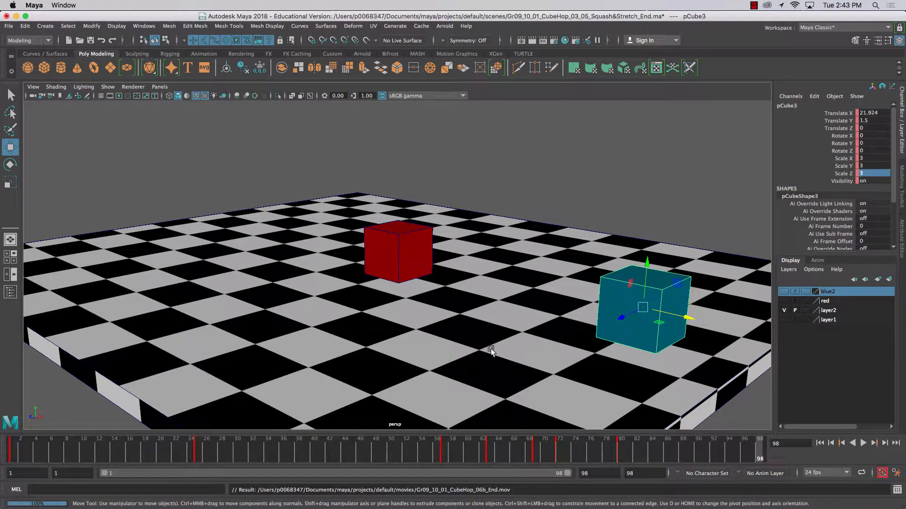
# Step: Clear the selection, add an Arnold Skydome Light and display the viewport with all scene lights
pyautogui.keyDown('alt'); pyautogui.moveTo(481, 367); pyautogui.dragTo(477, 370); pyautogui.keyUp('alt')
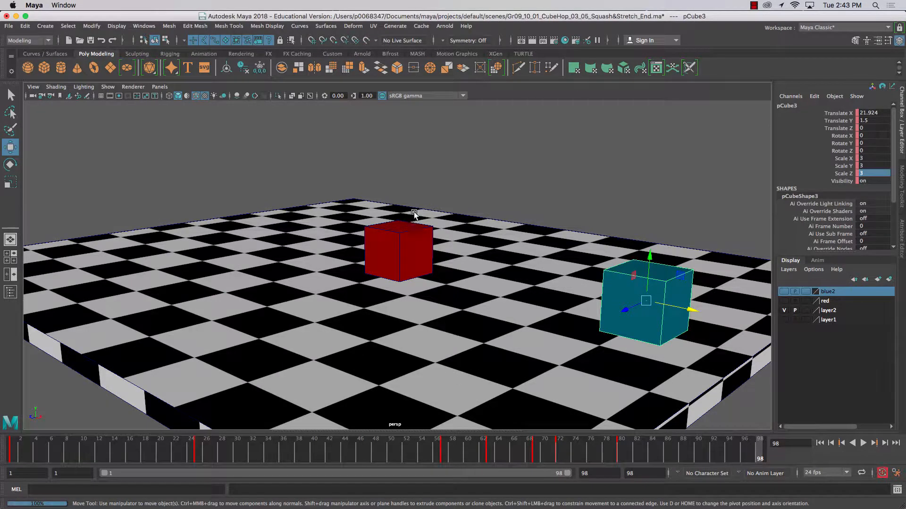
pyautogui.click(412, 189)
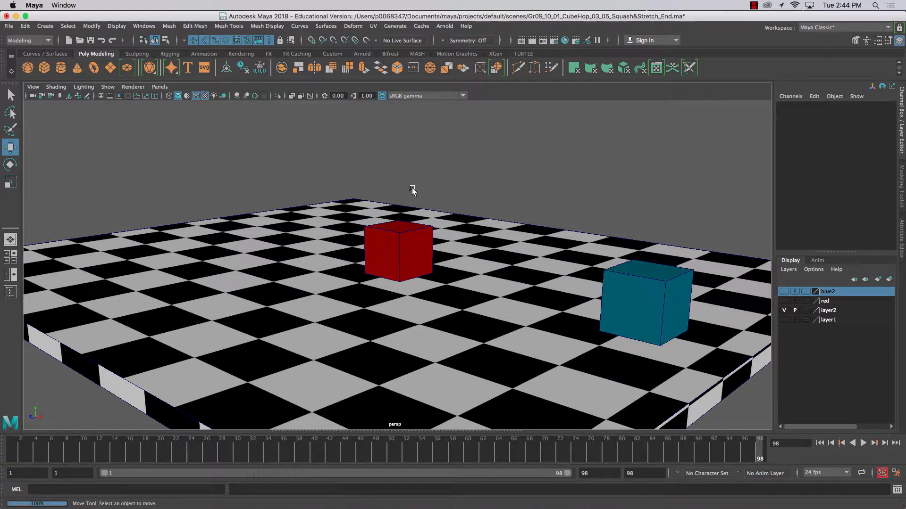
pyautogui.click(445, 27)
pyautogui.moveTo(473, 75)
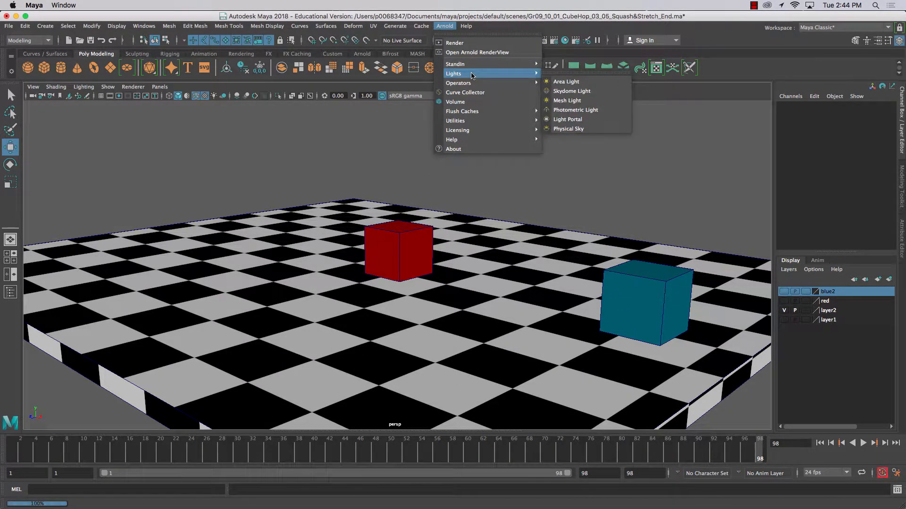
pyautogui.click(572, 91)
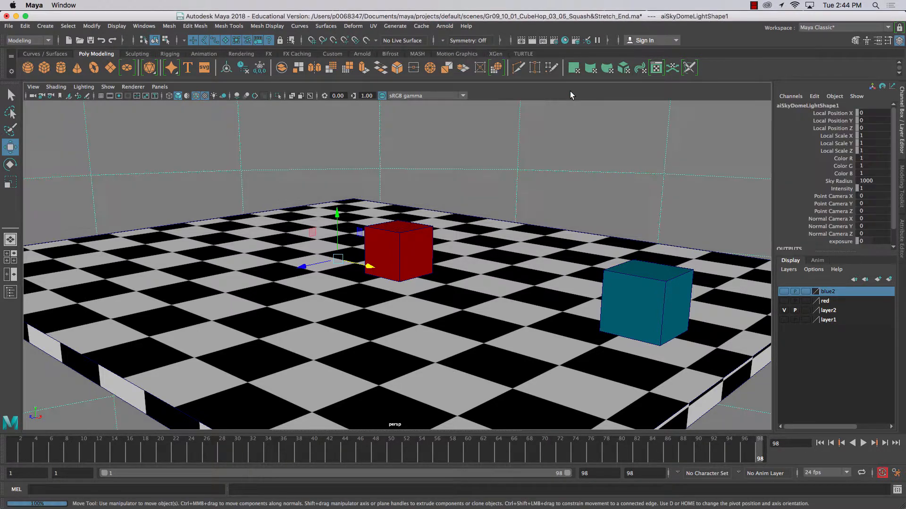
pyautogui.click(215, 96)
pyautogui.scroll(2, 526, 367)
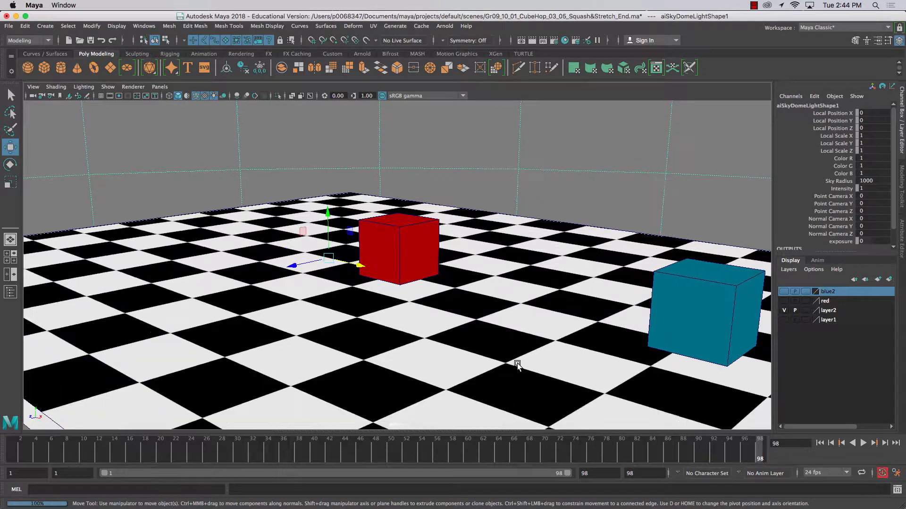
# Step: Select the floor and play back the lit animation through frame 98 to examine both cubes' motion
pyautogui.click(268, 325)
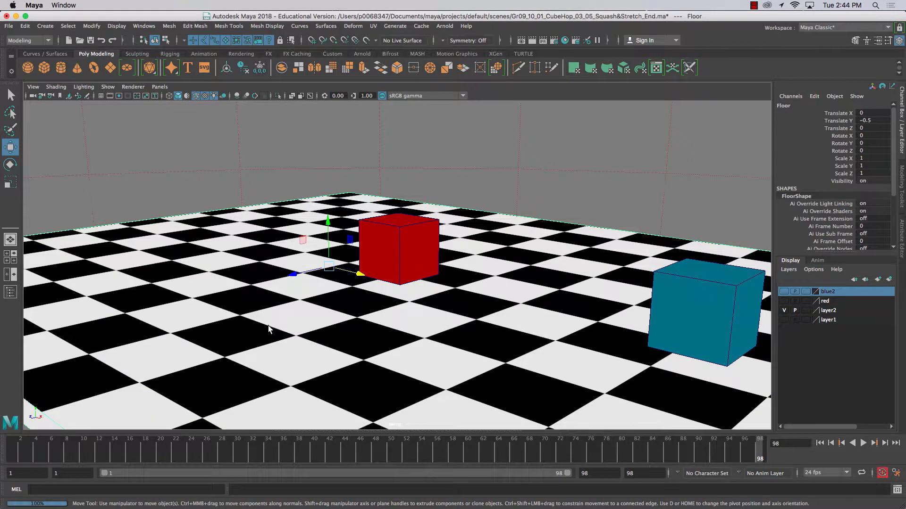
pyautogui.scroll(-2, 354, 336)
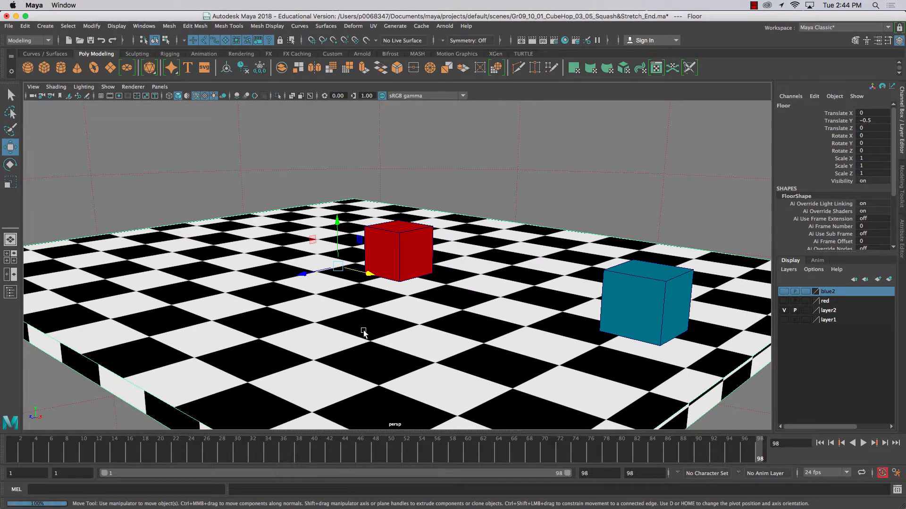
pyautogui.scroll(-2, 359, 334)
pyautogui.hotkey('alt', 'v')
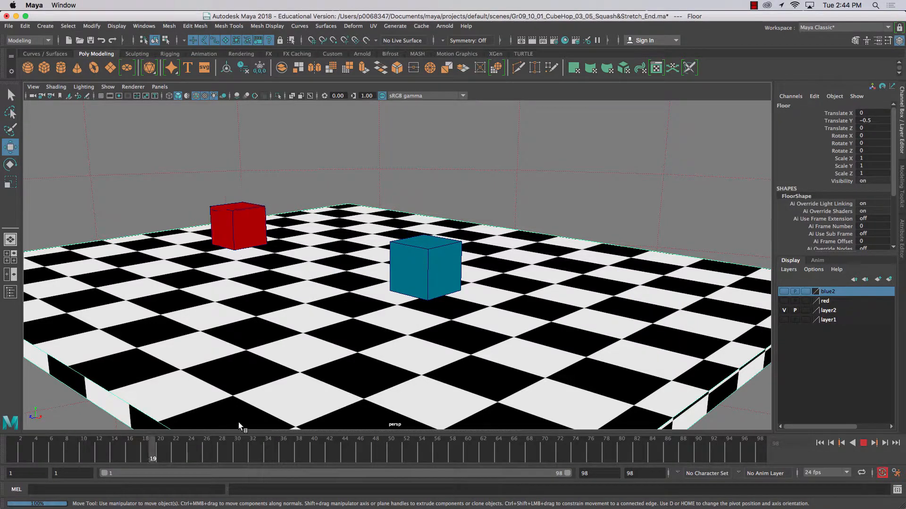
pyautogui.hotkey('alt', 'v')
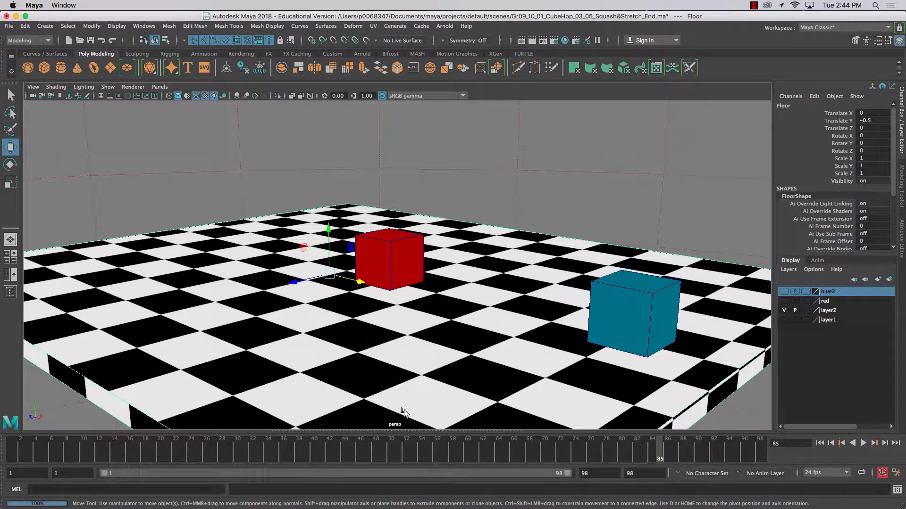
pyautogui.hotkey('alt', 'v')
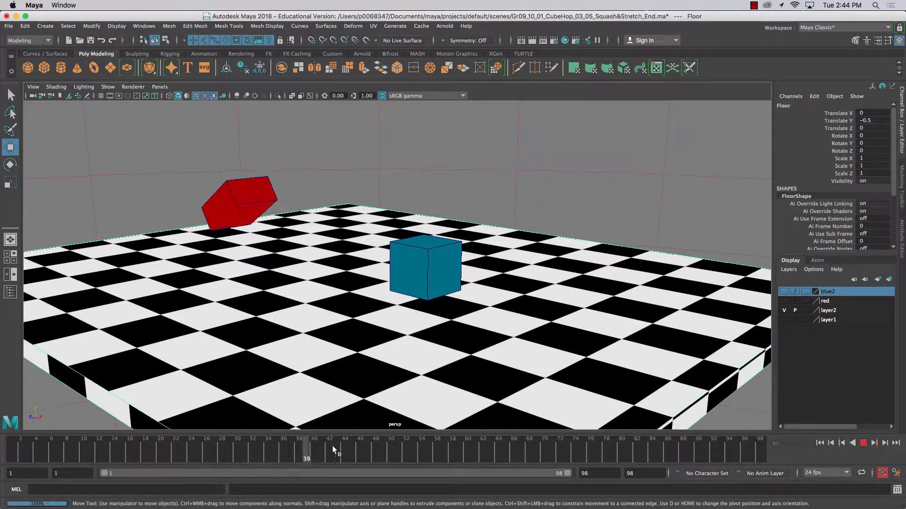
pyautogui.moveTo(474, 448); pyautogui.dragTo(767, 447)
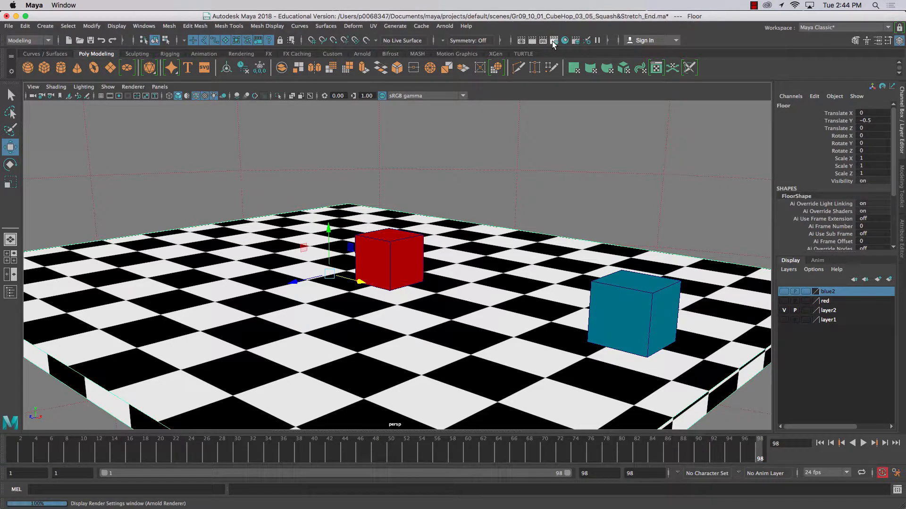
# Step: Open the render settings and choose the HD_720 preset for the image size
pyautogui.click(553, 40)
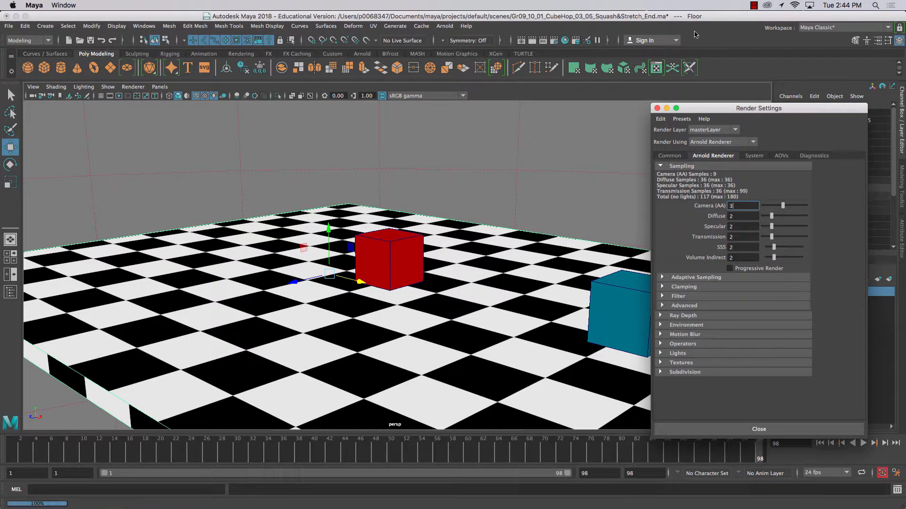
pyautogui.moveTo(718, 114); pyautogui.dragTo(644, 82)
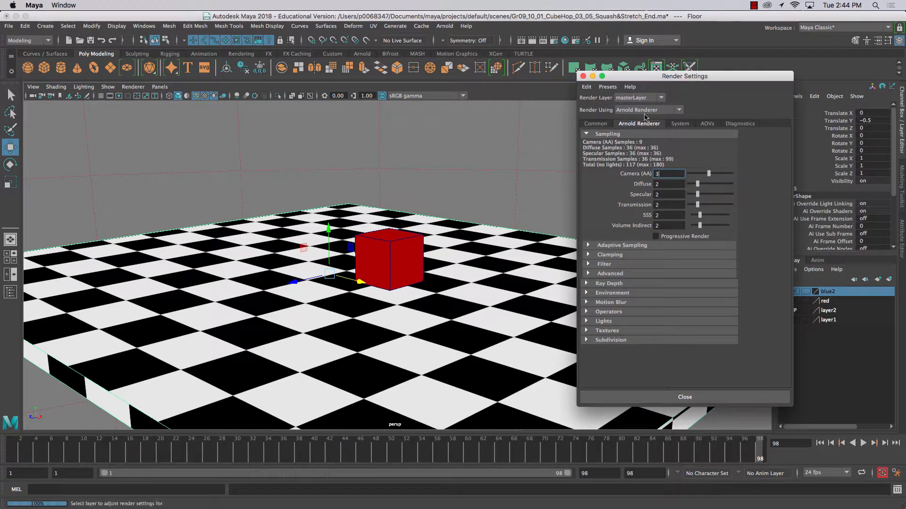
pyautogui.click(593, 124)
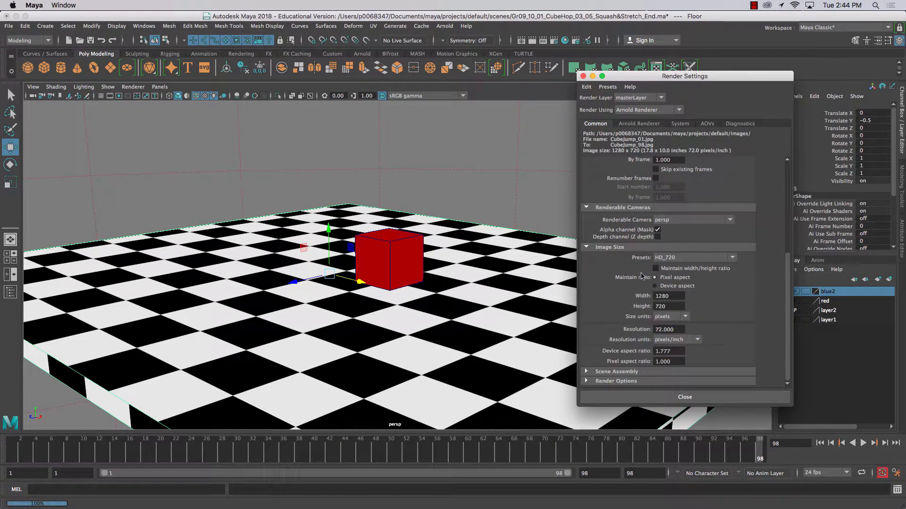
pyautogui.click(680, 259)
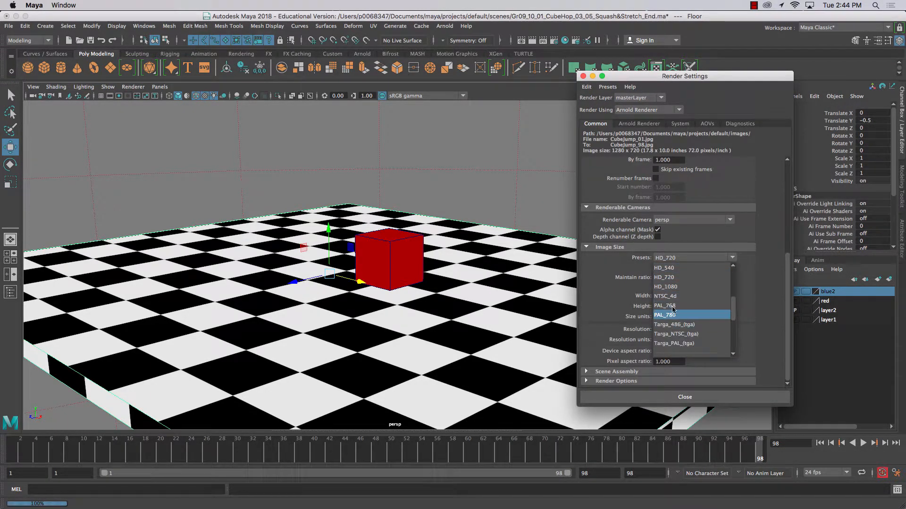
pyautogui.click(673, 279)
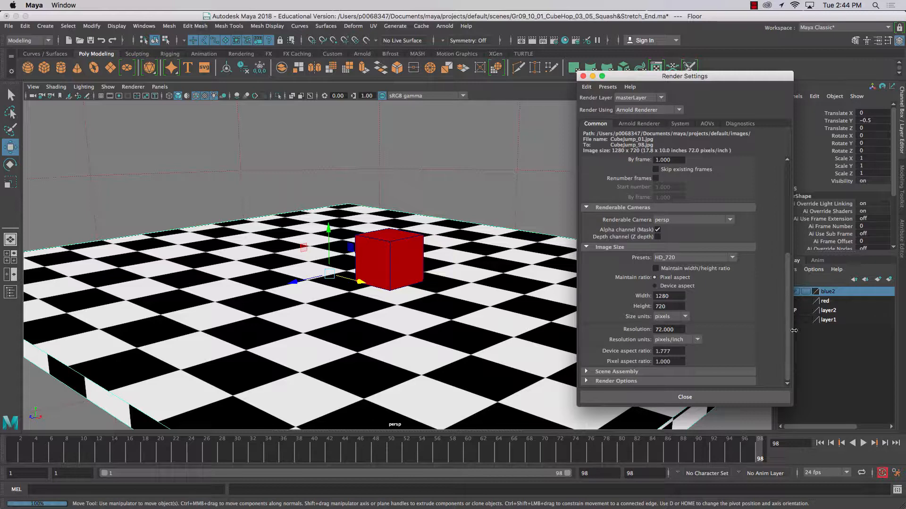
# Step: Check the output file, frame range, image size and renderer choice, and close the render settings
pyautogui.scroll(9, 779, 201)
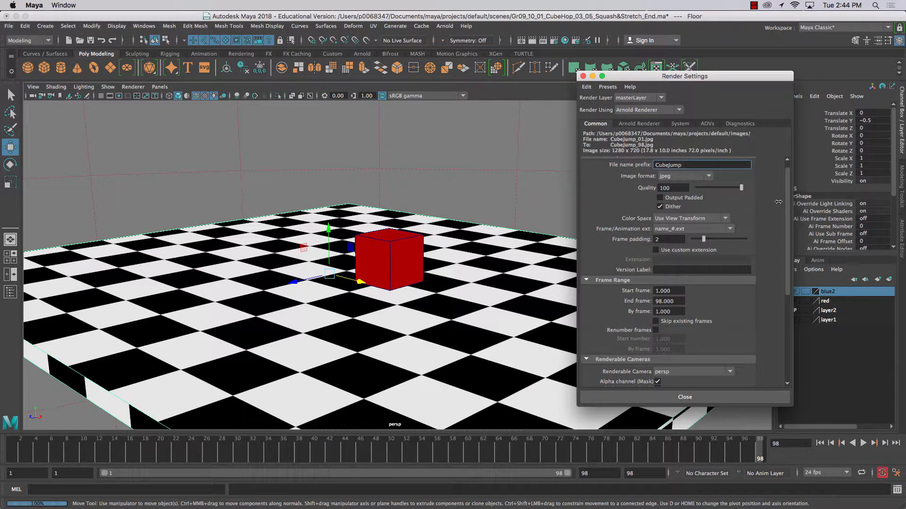
pyautogui.scroll(-8, 778, 201)
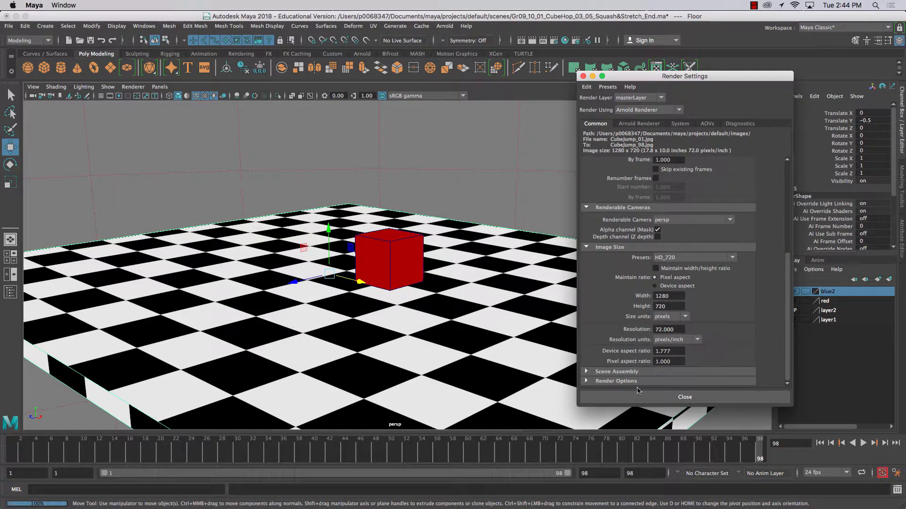
pyautogui.click(632, 110)
pyautogui.click(632, 145)
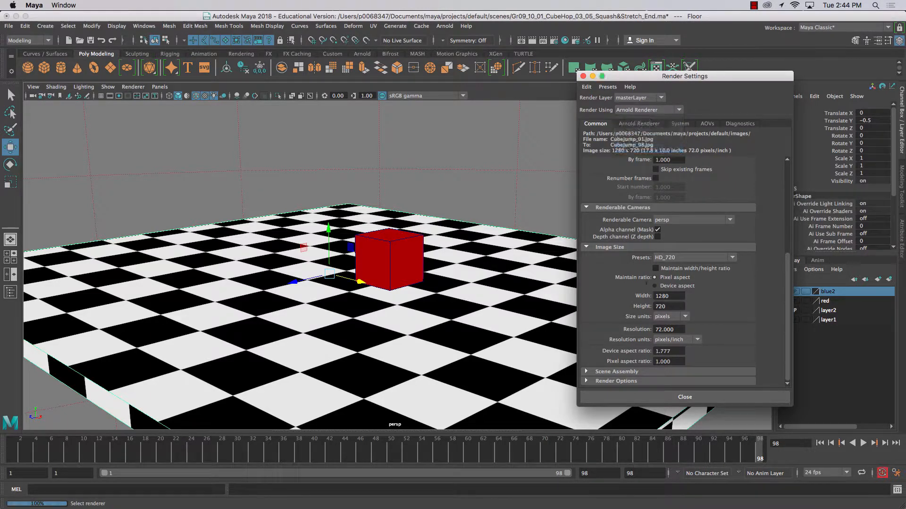
pyautogui.click(682, 397)
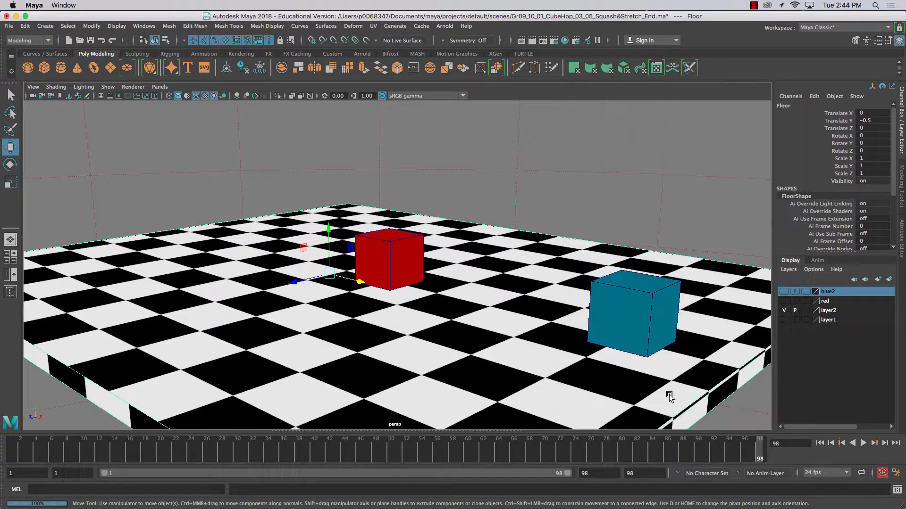
# Step: Test-render frame 98, close that render, and render the frame again in the Arnold RenderView with the display exposure set to 0.5
pyautogui.click(532, 41)
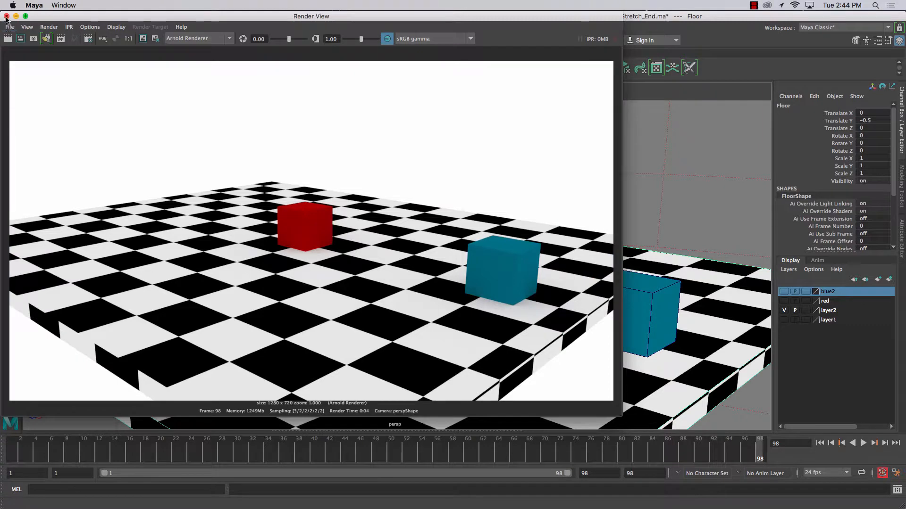
pyautogui.click(6, 16)
pyautogui.click(445, 26)
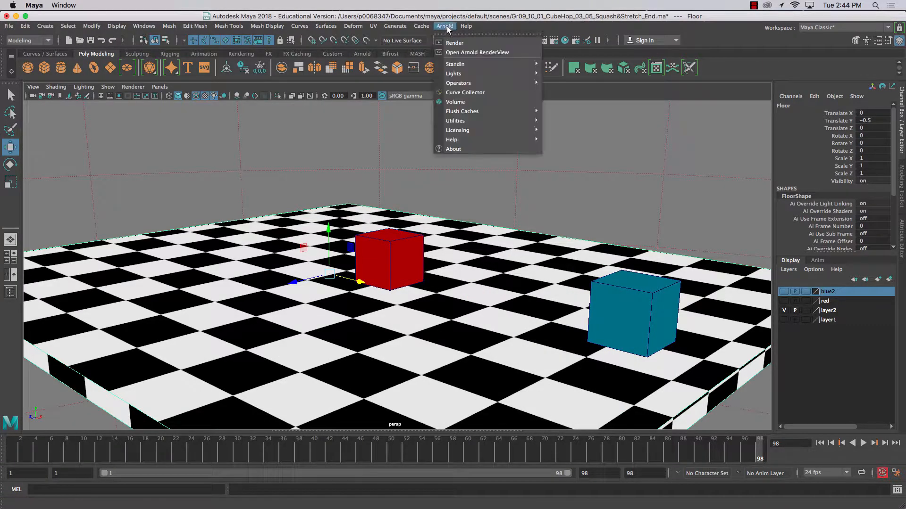
pyautogui.click(460, 53)
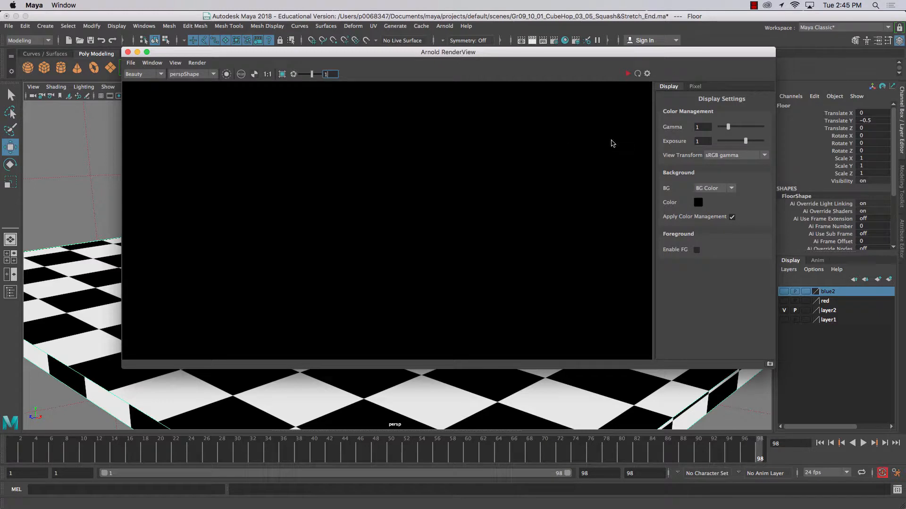
pyautogui.click(628, 74)
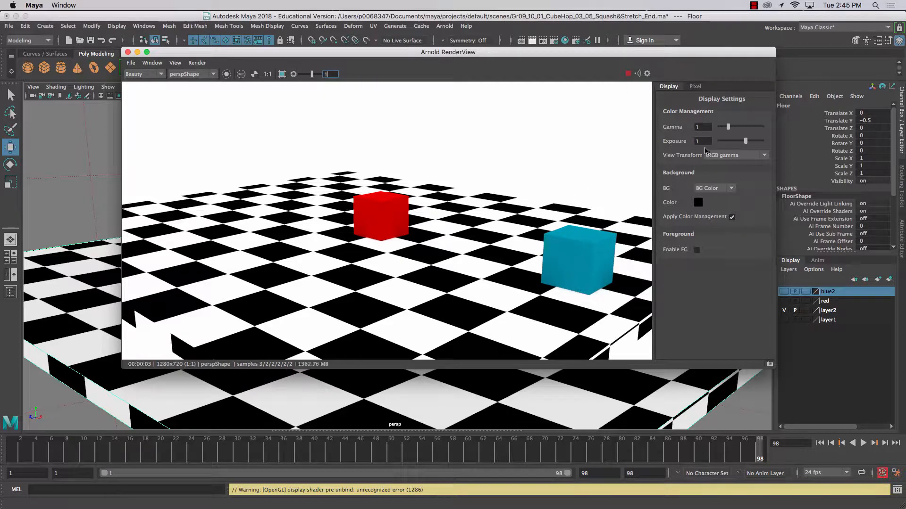
pyautogui.press('Return')
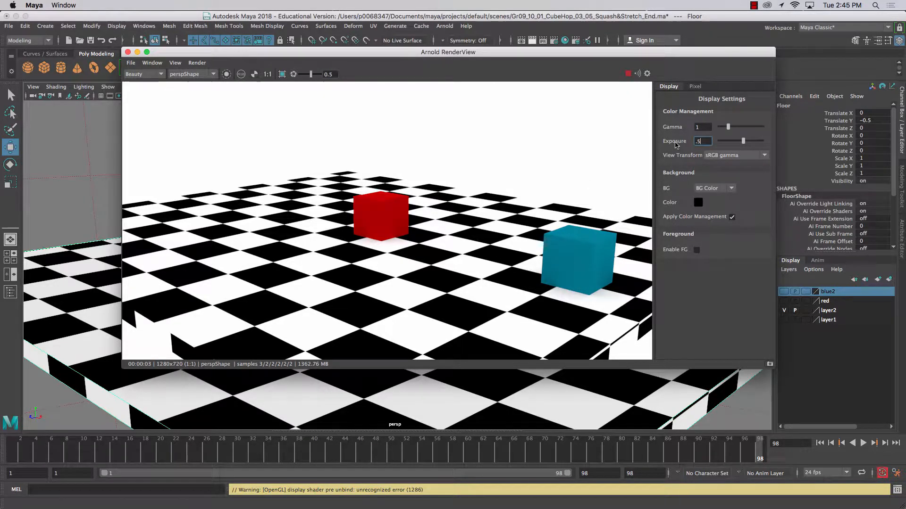
# Step: Enable Save Final Images, save the rendered image as TestCUBE in the images folder, and close the Arnold RenderView
pyautogui.click(131, 63)
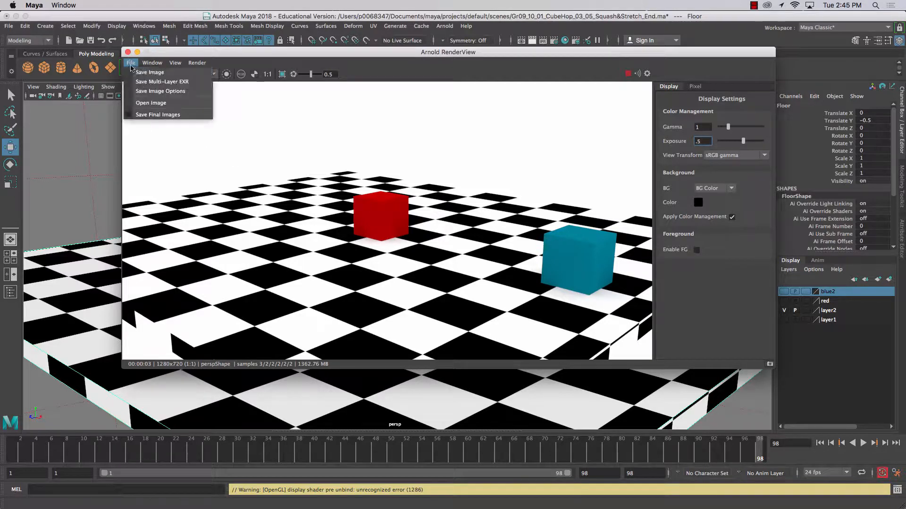
pyautogui.click(151, 115)
pyautogui.click(137, 67)
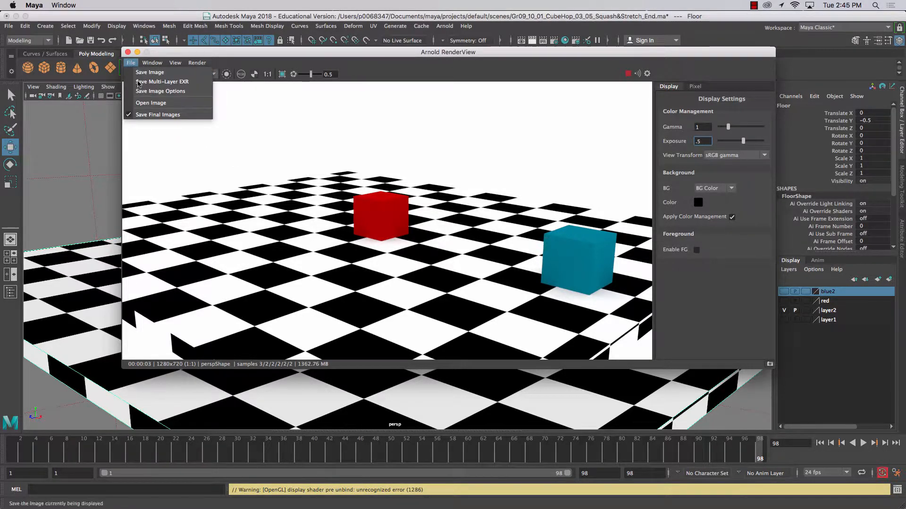
pyautogui.click(141, 73)
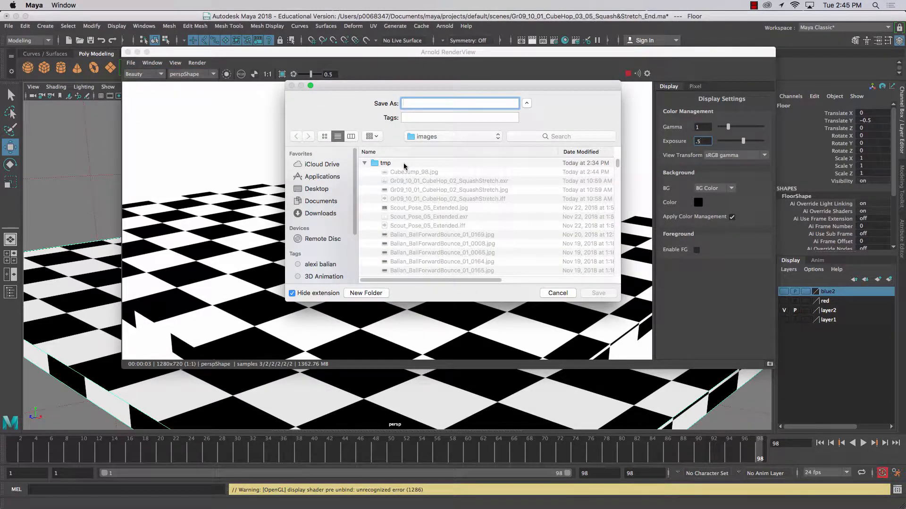
pyautogui.write('TestCUBE')
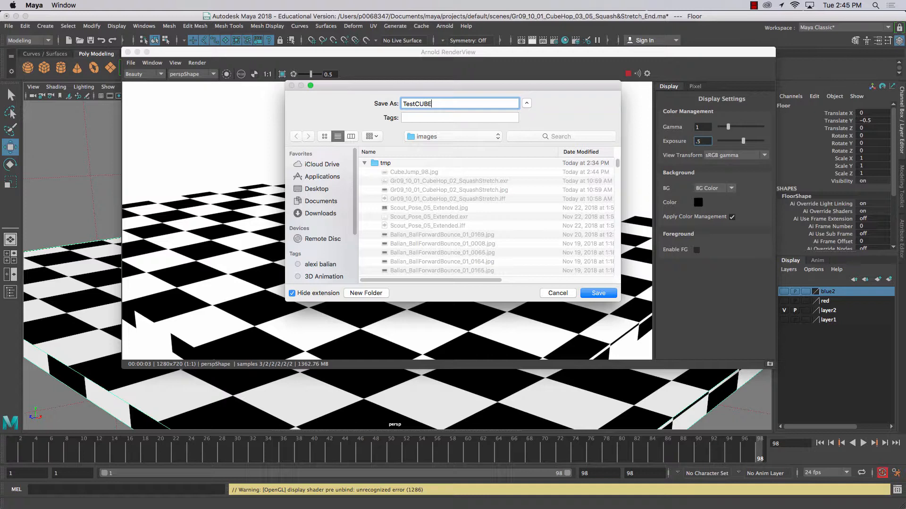
pyautogui.press('Return')
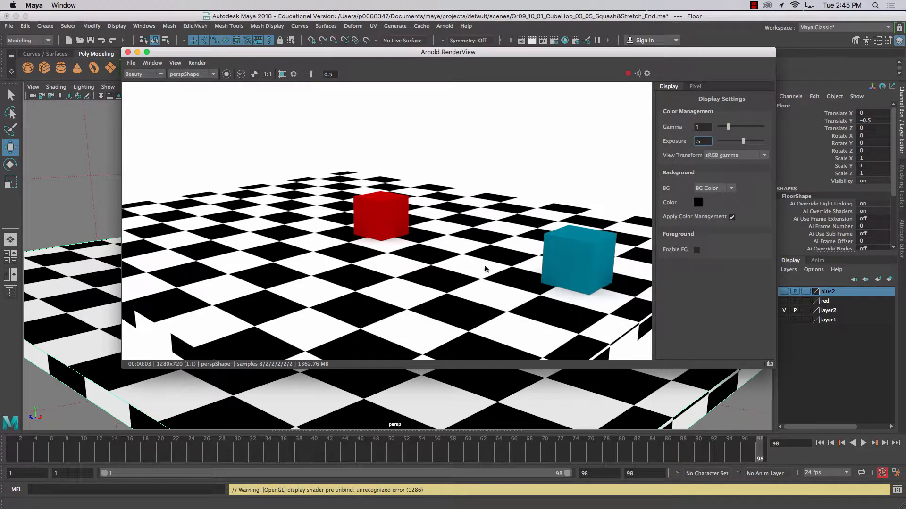
pyautogui.click(127, 54)
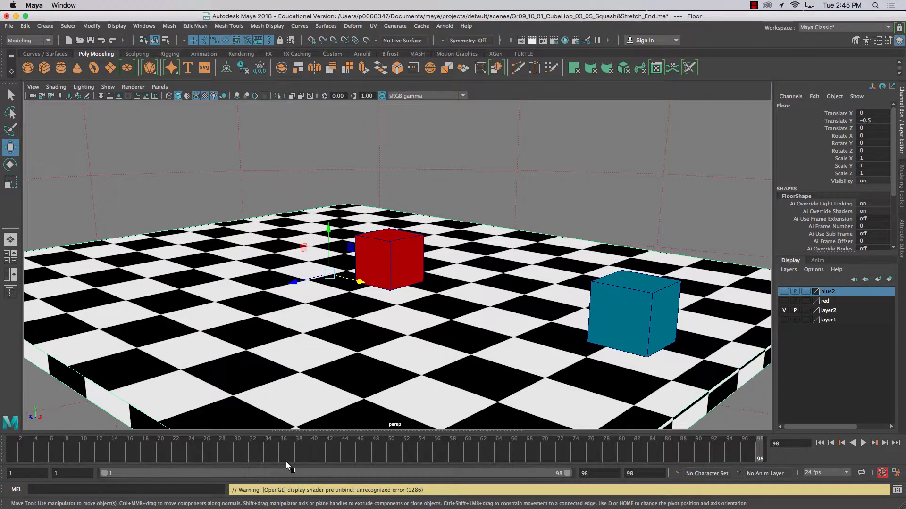
# Step: Open the timeline's Playblast options and change the movie file name to Gr09_10_ followed by the animator's surname and _finaAnimation
pyautogui.rightClick(325, 444)
pyautogui.click(423, 440)
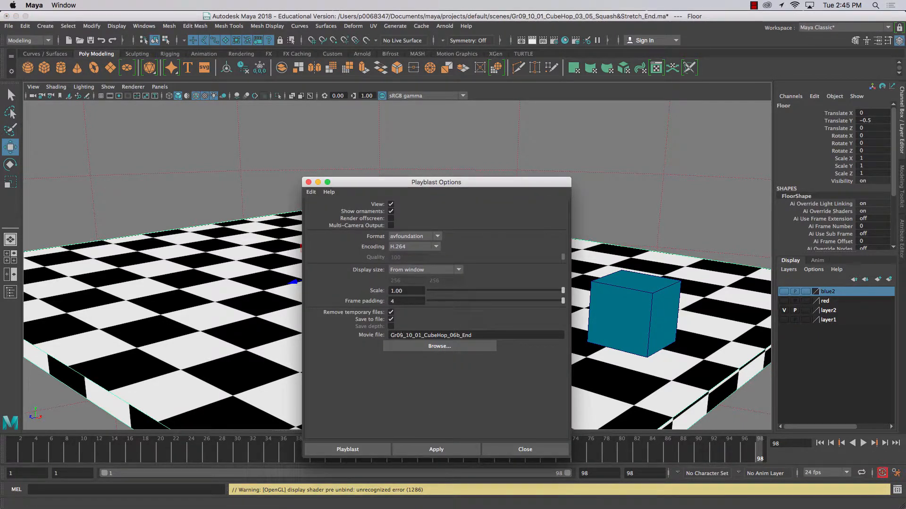
pyautogui.moveTo(414, 335); pyautogui.dragTo(503, 341)
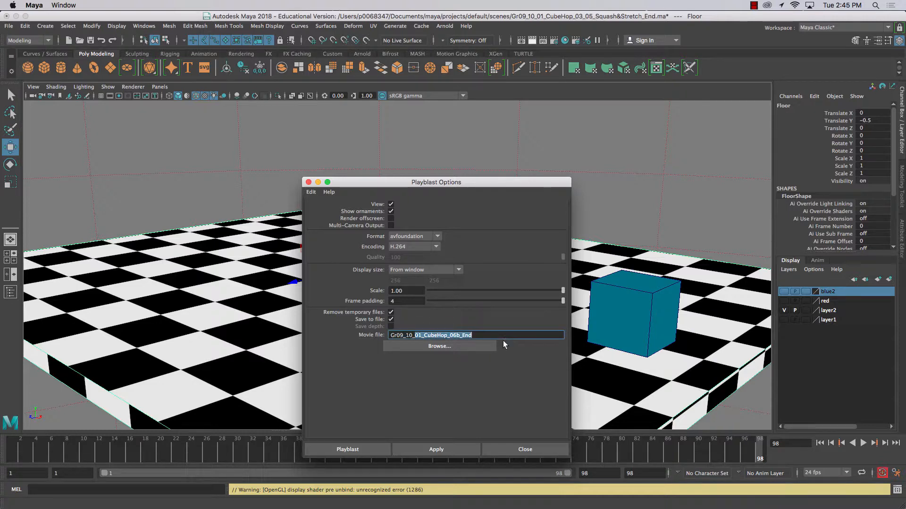
pyautogui.write('Balian_fin')
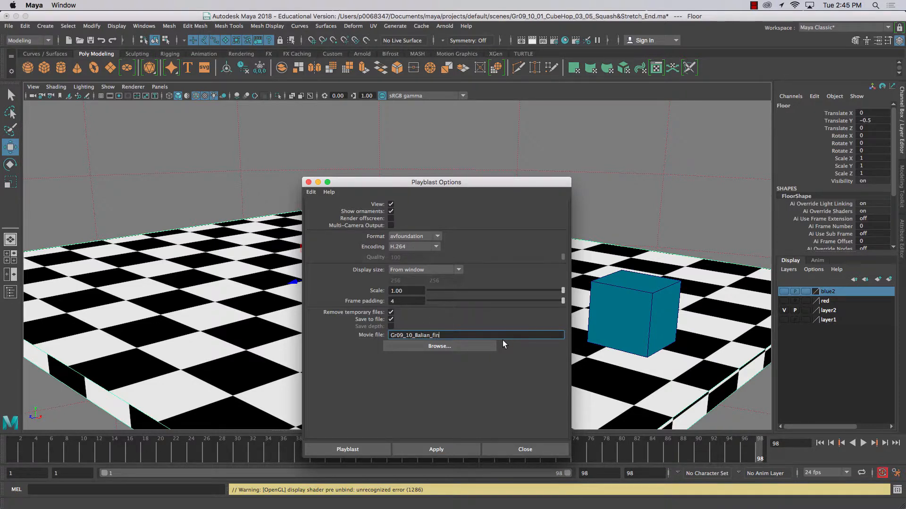
pyautogui.write('aAnimation')
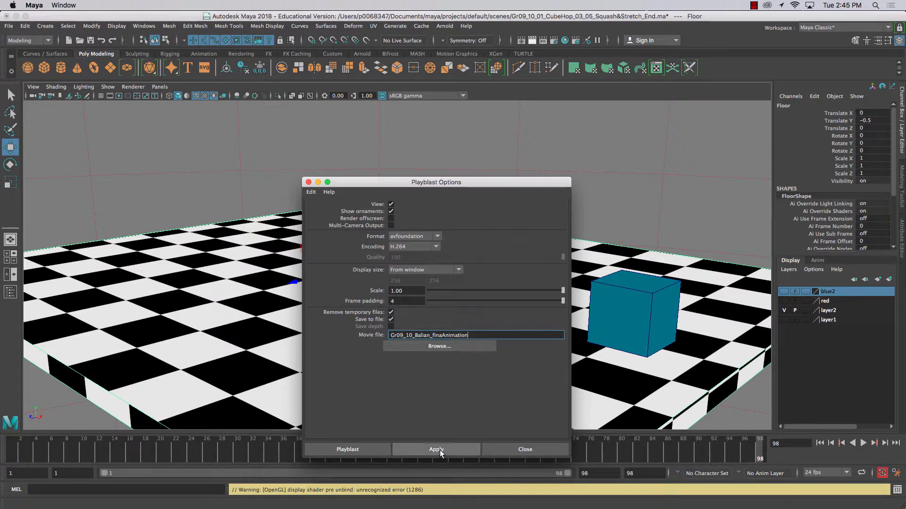
# Step: Set the movie file in the movies folder to the animator's surname followed by _finalCubeJump and playblast the animation
pyautogui.click(431, 345)
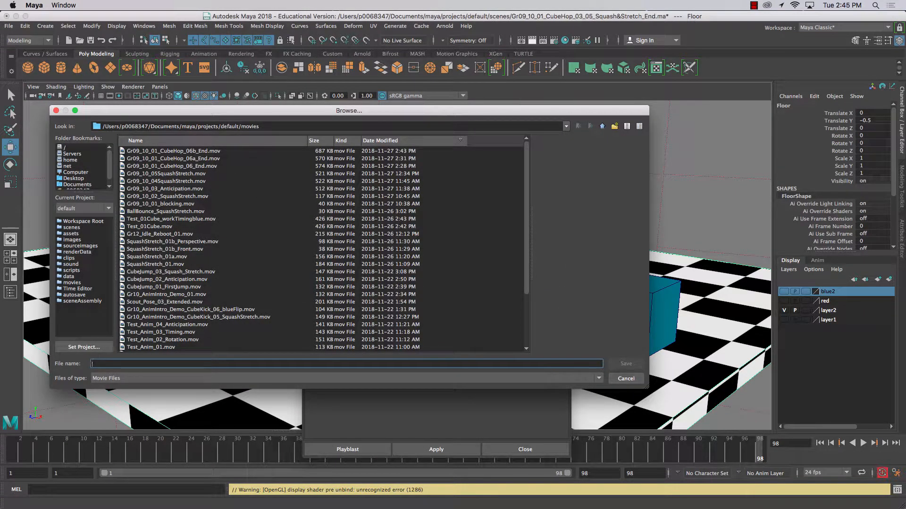
pyautogui.write('Ball')
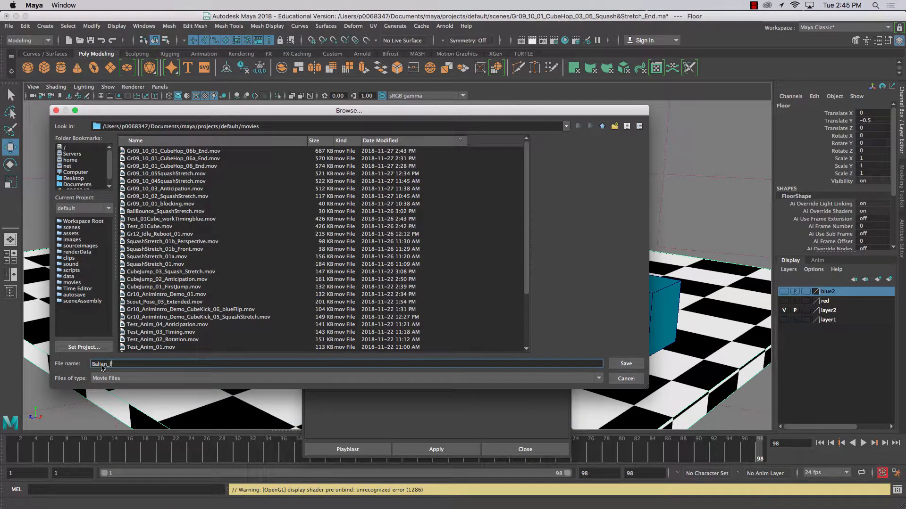
pyautogui.write('an_finalCubeJump')
pyautogui.click(626, 365)
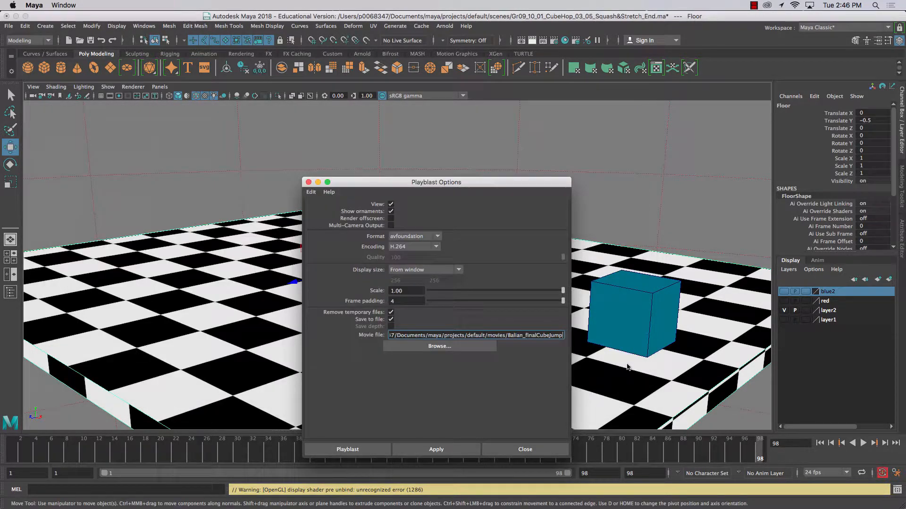
pyautogui.click(437, 449)
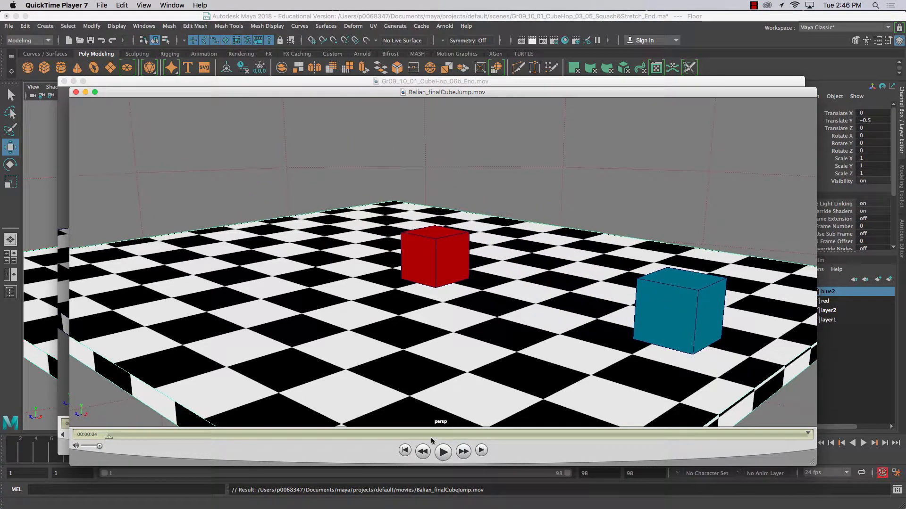
# Step: Scrub and replay the playblast movie in QuickTime Player to examine both cubes' jumps
pyautogui.click(252, 437)
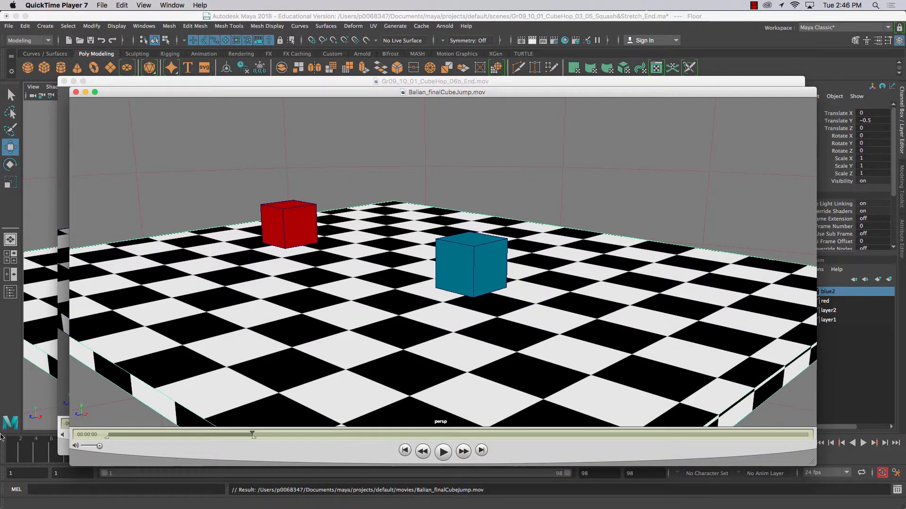
pyautogui.click(443, 453)
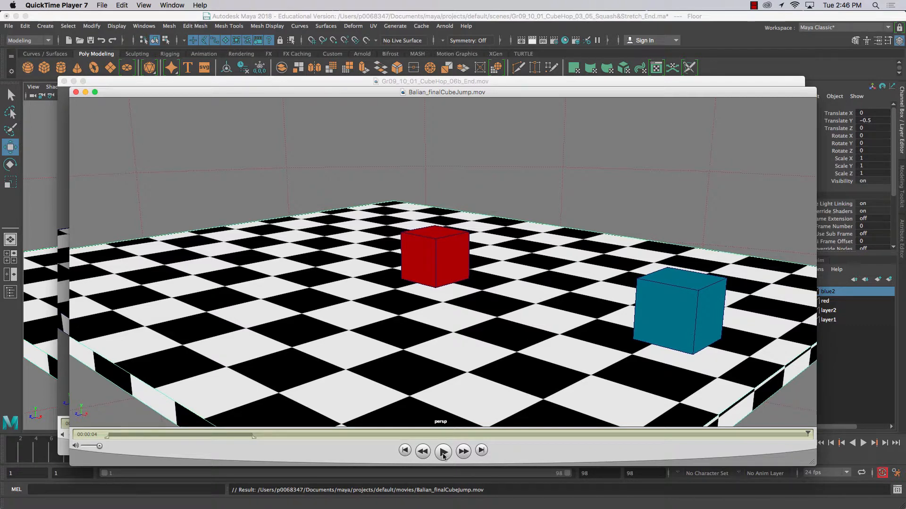
pyautogui.moveTo(340, 456); pyautogui.dragTo(344, 449)
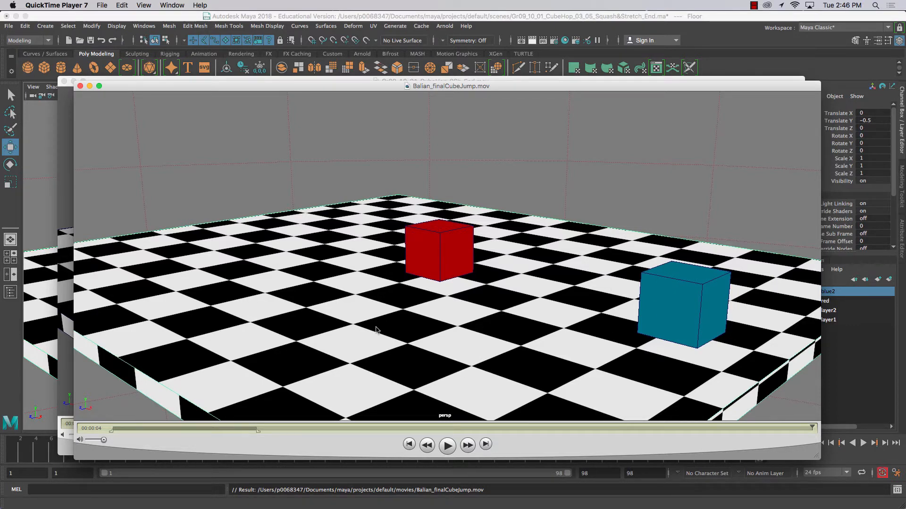
pyautogui.click(753, 6)
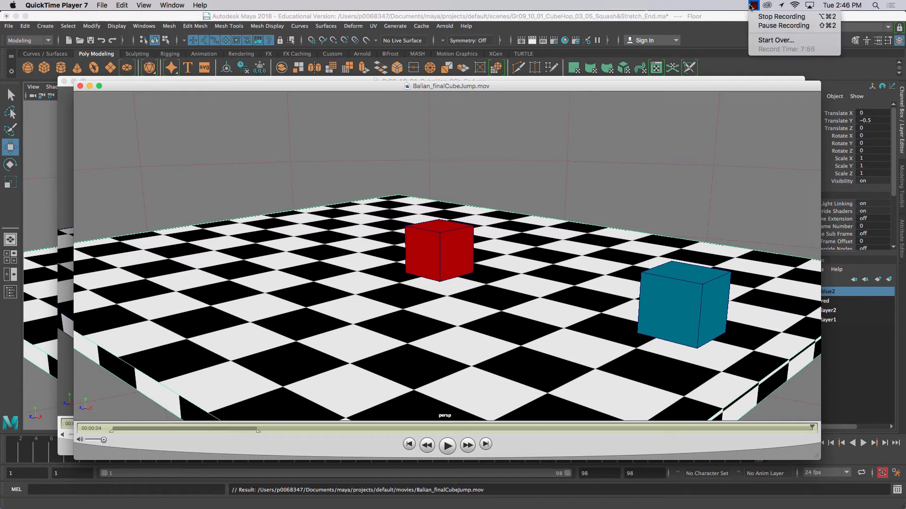